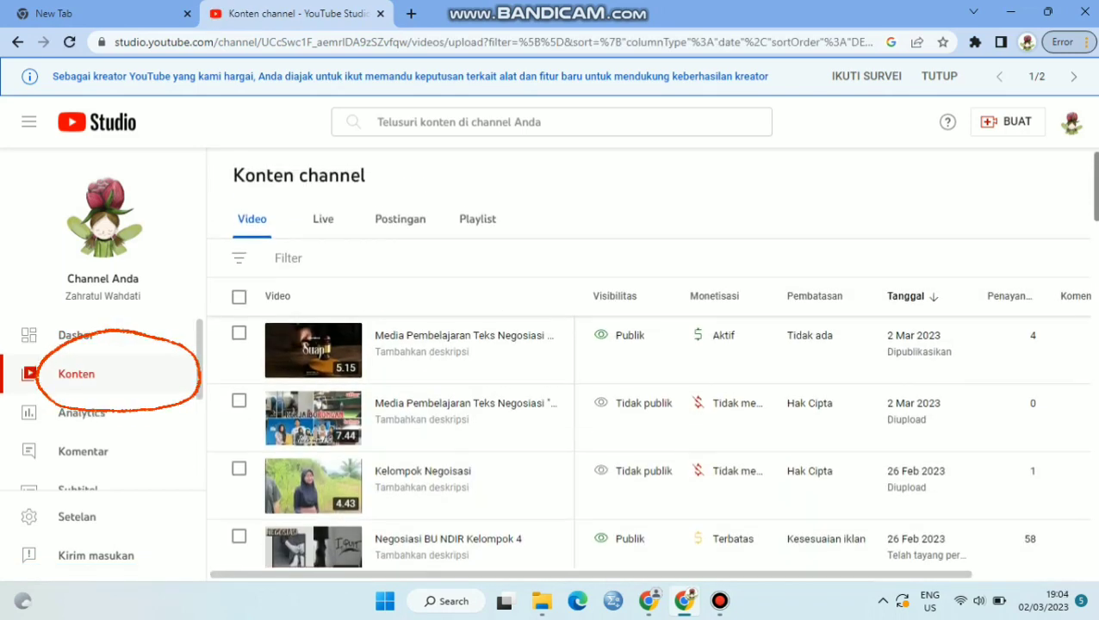
Step: Open the song replacement editor (Ganti lagu) for the claimed song "Un diavolo scaccia l'altro" in the "Kerja Borongan" video's copyright details
{"action": "scroll", "coordinate": [697, 403], "scroll_direction": "down", "scroll_amount": 1}
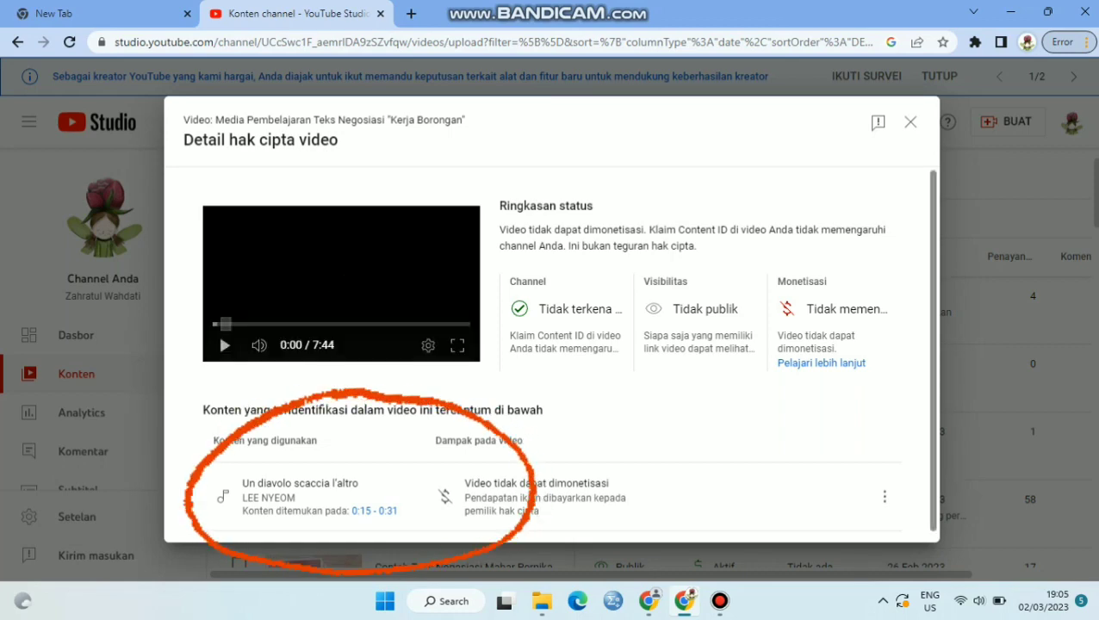
{"action": "scroll", "coordinate": [551, 354], "scroll_direction": "down", "scroll_amount": 1}
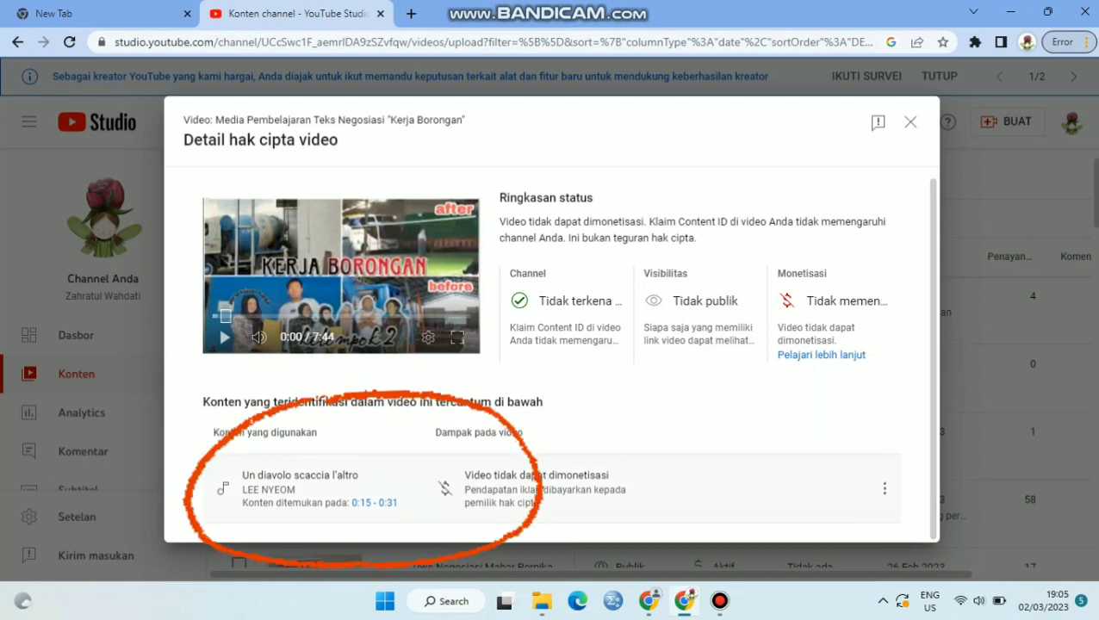
{"action": "mouse_move", "coordinate": [536, 489]}
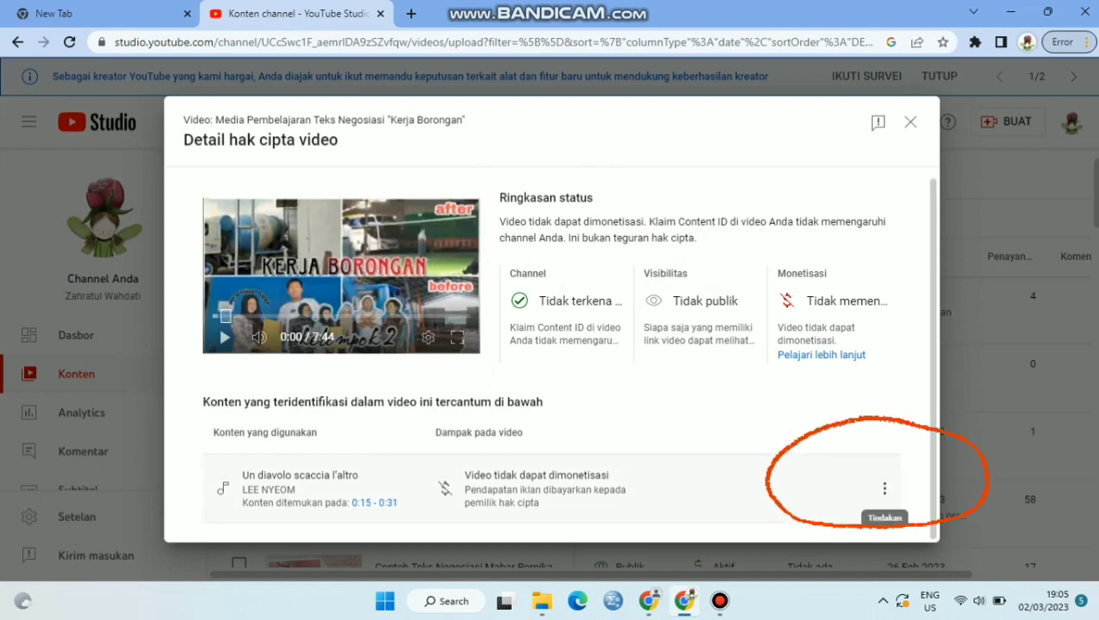
{"action": "left_click", "coordinate": [884, 488]}
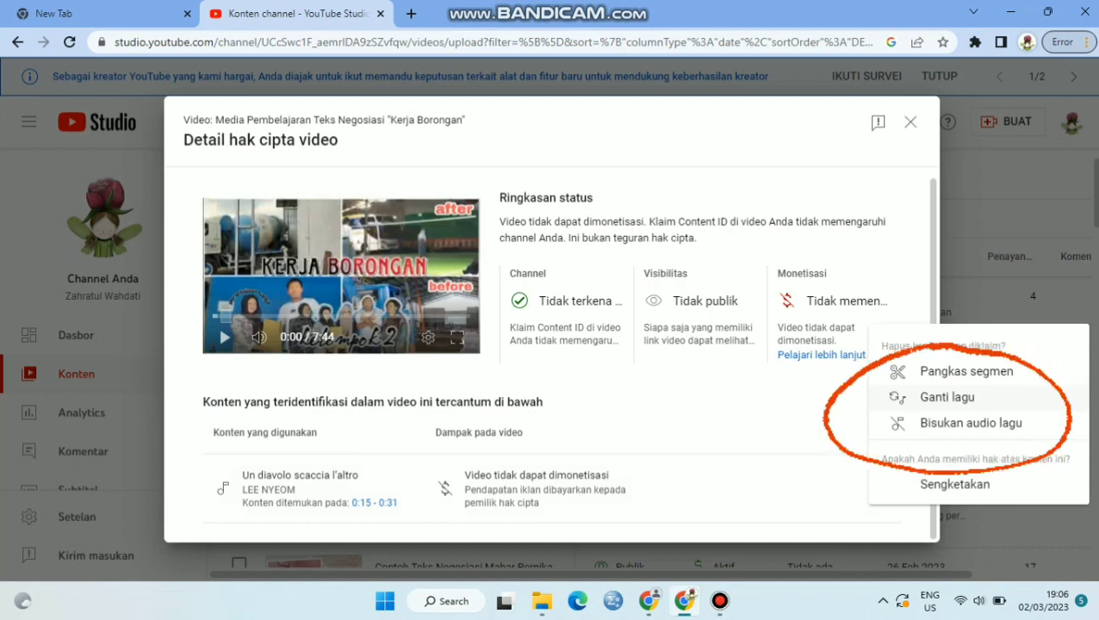
{"action": "left_click", "coordinate": [946, 397]}
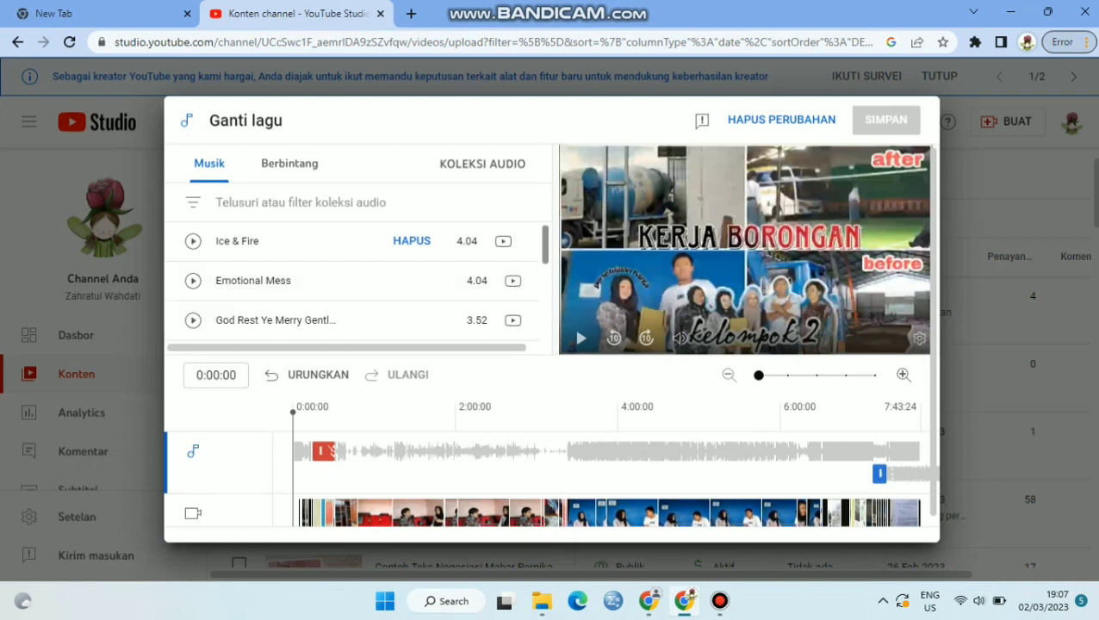
Step: Browse the audio collection for a replacement song, previewing the tracks Ticklish, Girasol and ILY Baby
{"action": "scroll", "coordinate": [353, 284], "scroll_direction": "down", "scroll_amount": 3}
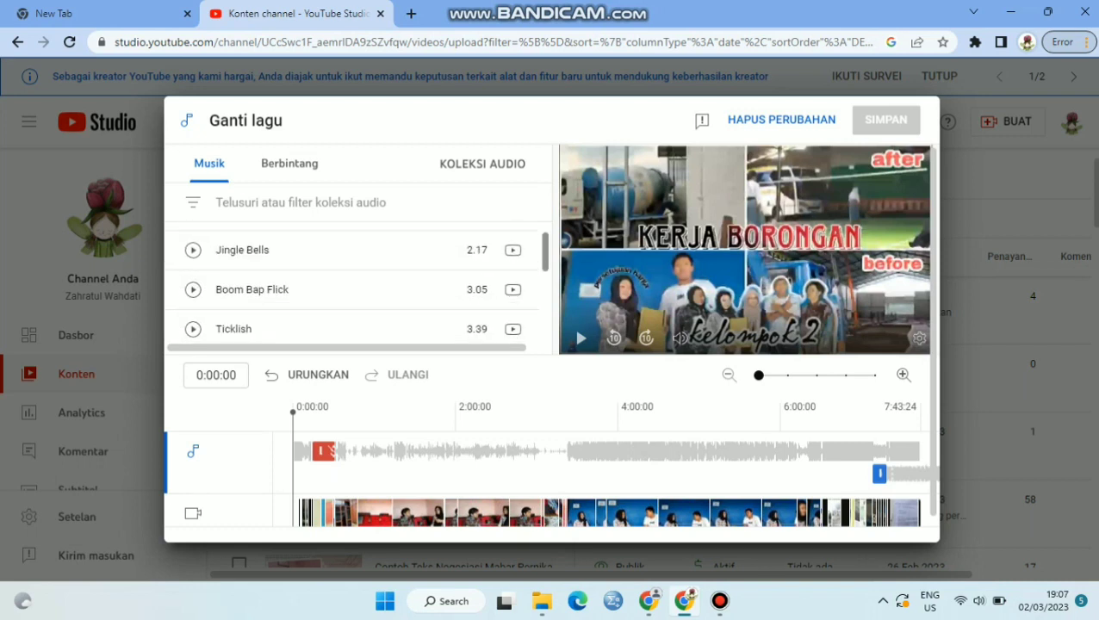
{"action": "mouse_move", "coordinate": [322, 451]}
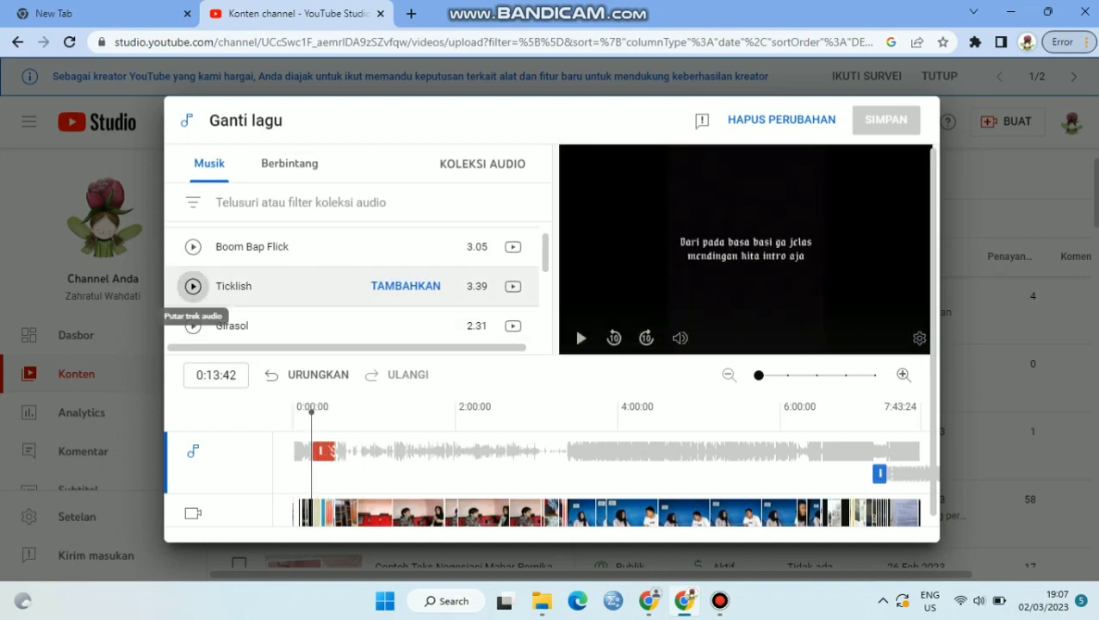
{"action": "left_click", "coordinate": [193, 286]}
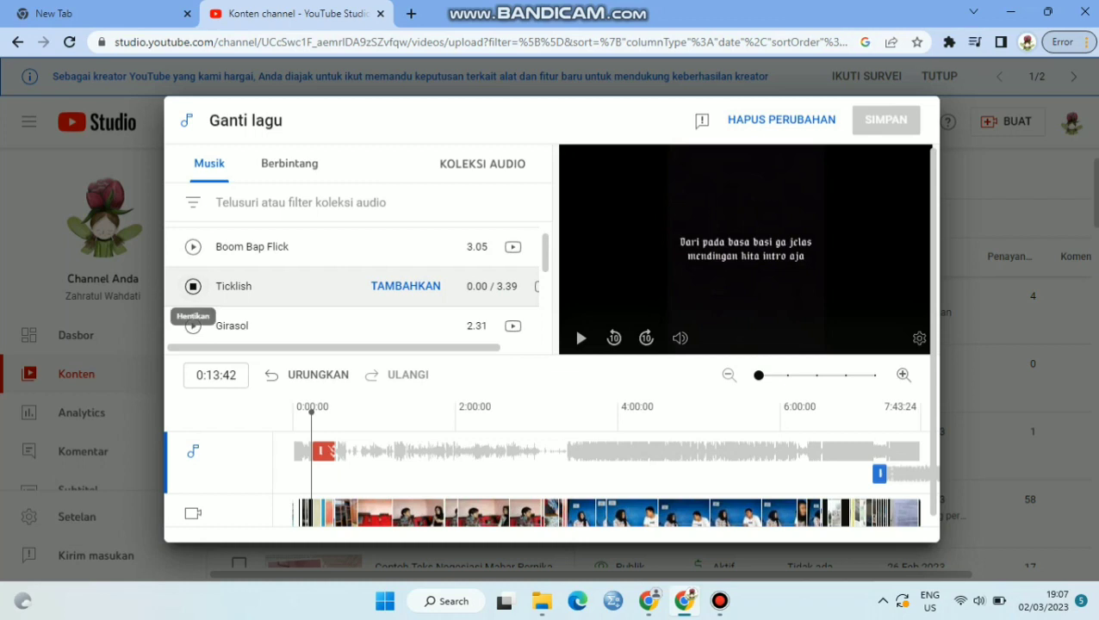
{"action": "left_click", "coordinate": [193, 326]}
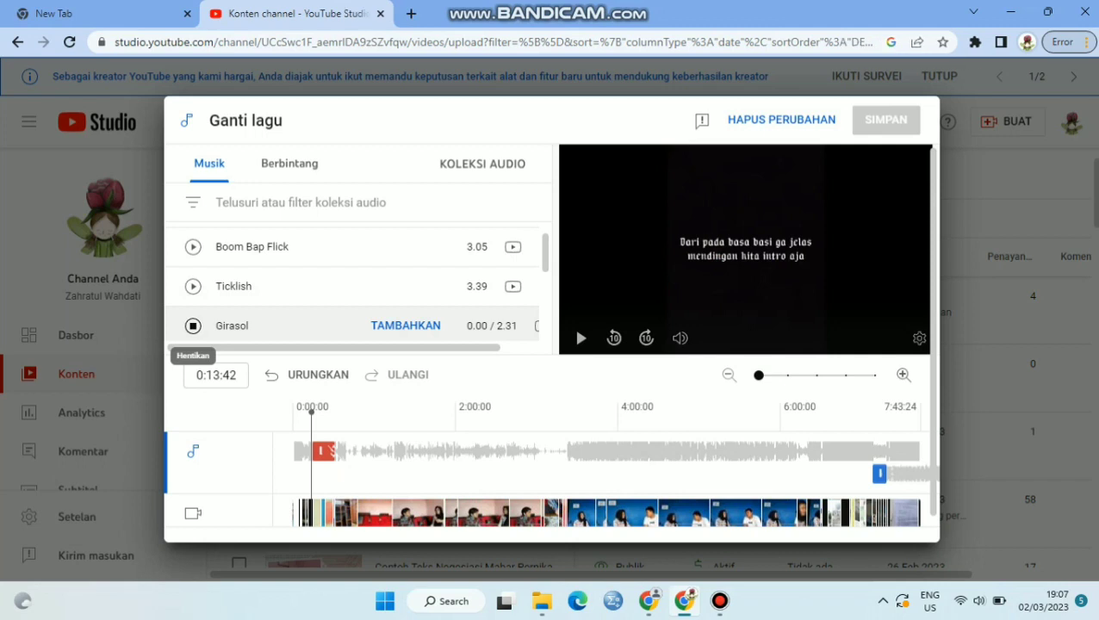
{"action": "key", "text": "XF86AudioRaiseVolume"}
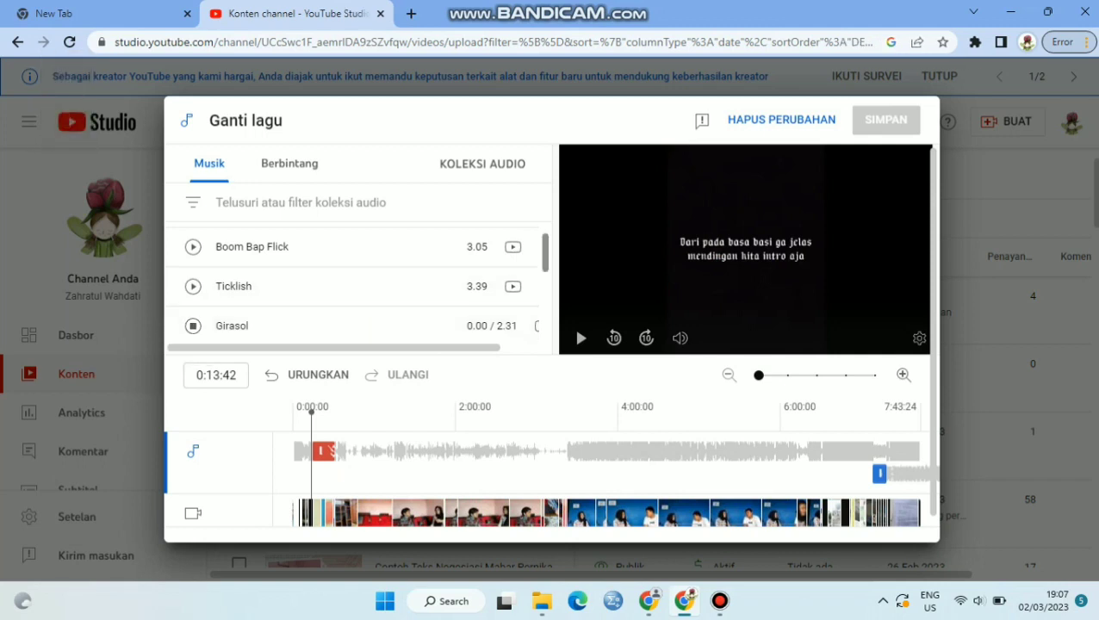
{"action": "scroll", "coordinate": [353, 284], "scroll_direction": "down", "scroll_amount": 5}
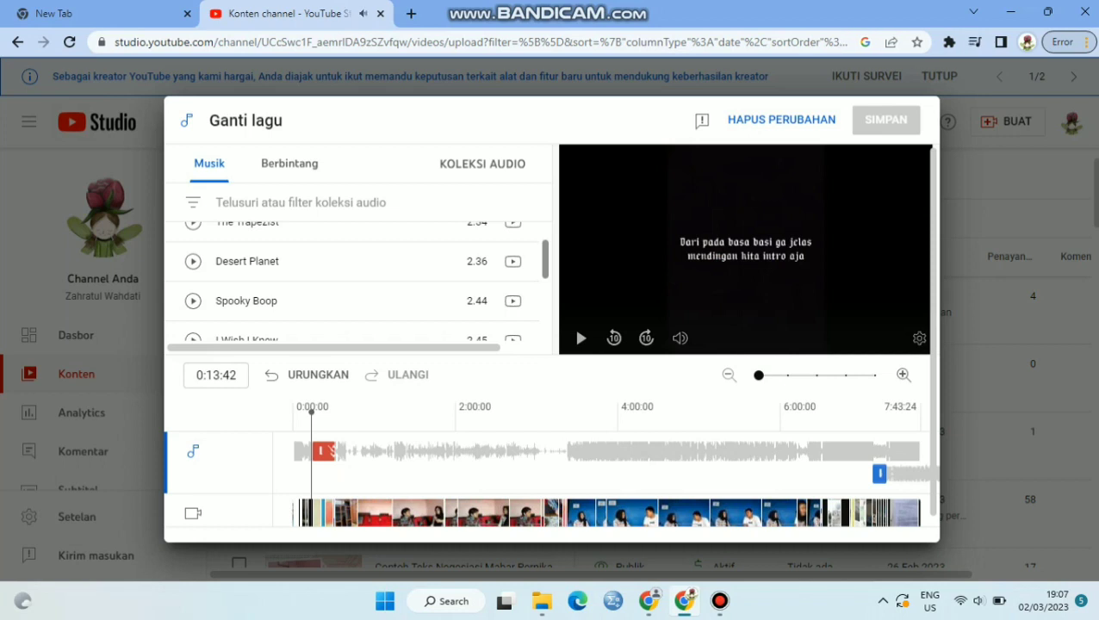
{"action": "scroll", "coordinate": [353, 280], "scroll_direction": "down", "scroll_amount": 5}
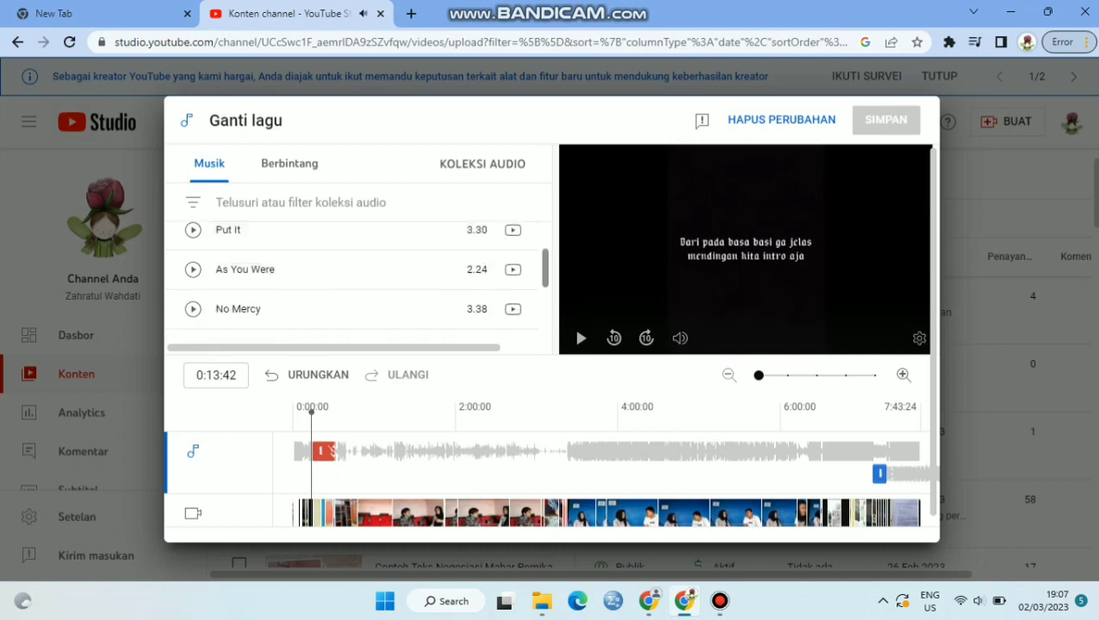
{"action": "scroll", "coordinate": [353, 280], "scroll_direction": "down", "scroll_amount": 1}
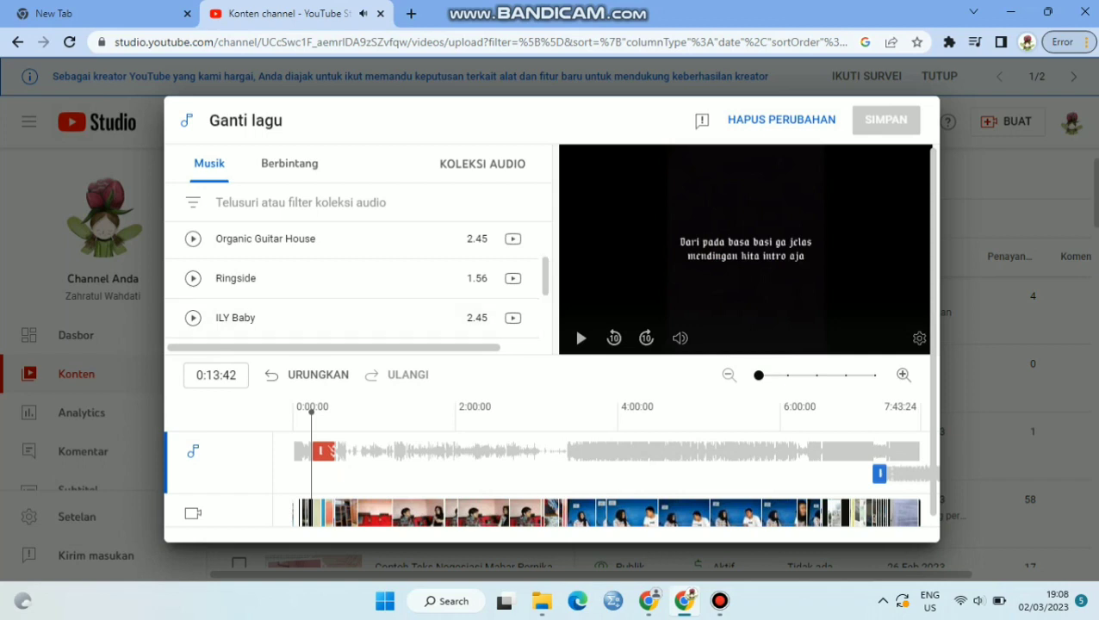
{"action": "left_click", "coordinate": [193, 318]}
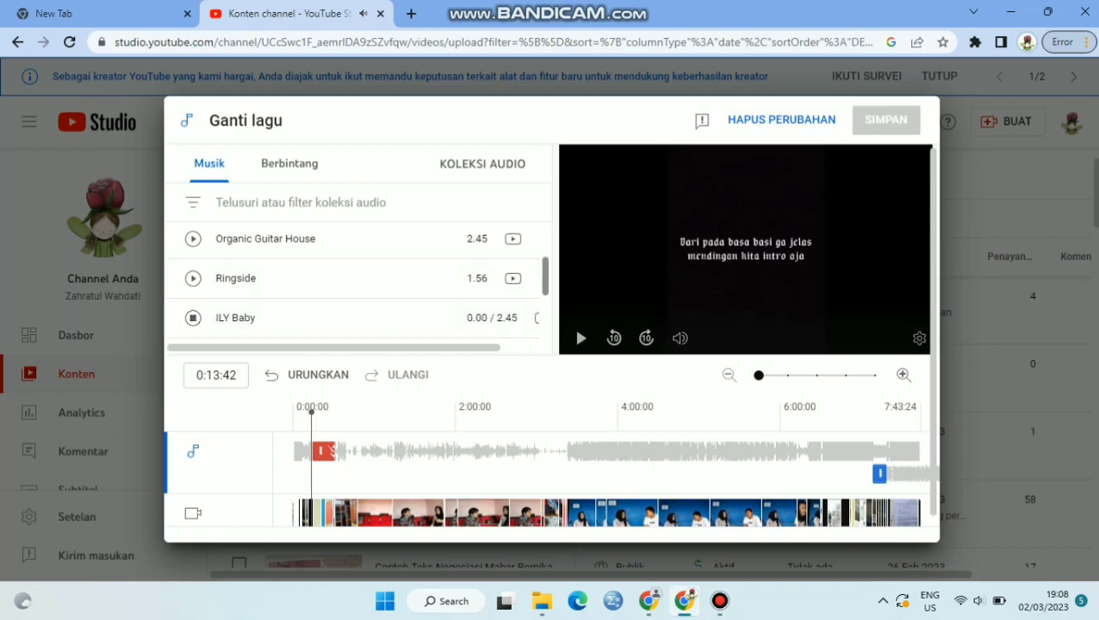
{"action": "scroll", "coordinate": [351, 280], "scroll_direction": "down", "scroll_amount": 5}
{"action": "scroll", "coordinate": [351, 280], "scroll_direction": "up", "scroll_amount": 6}
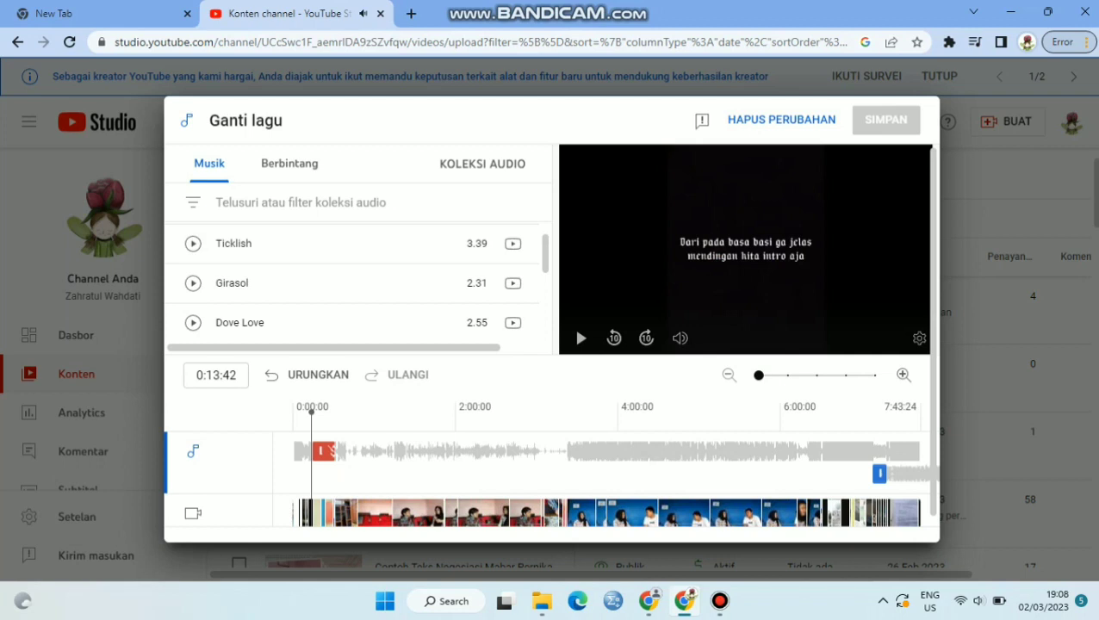
Step: Filter the audio collection by the genre Hip-Hop & Rap
{"action": "left_click", "coordinate": [301, 202]}
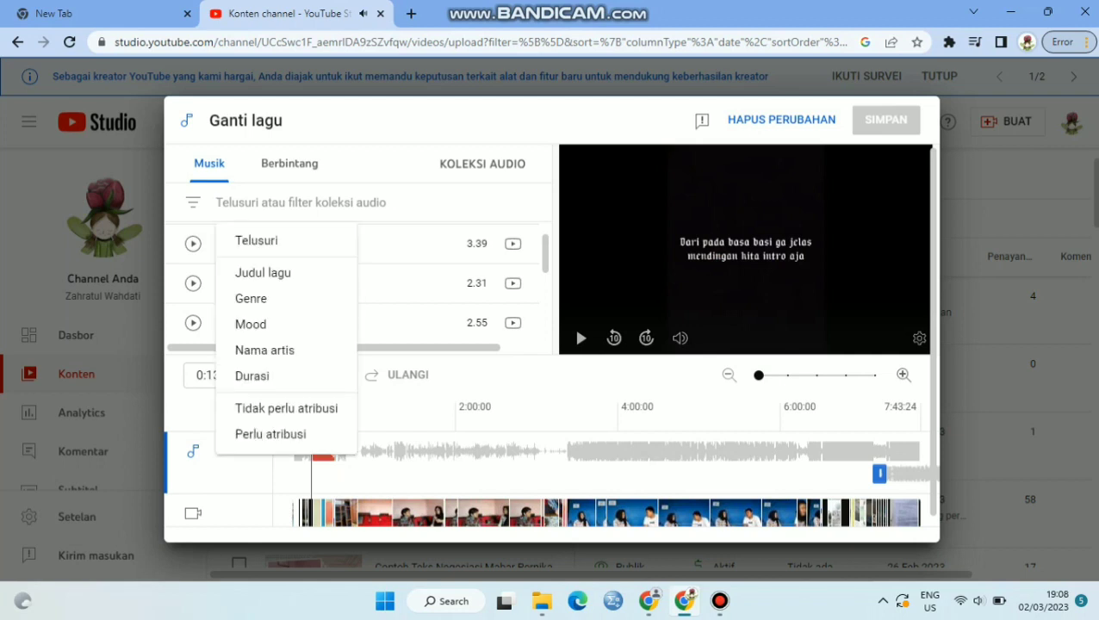
{"action": "type", "text": "h"}
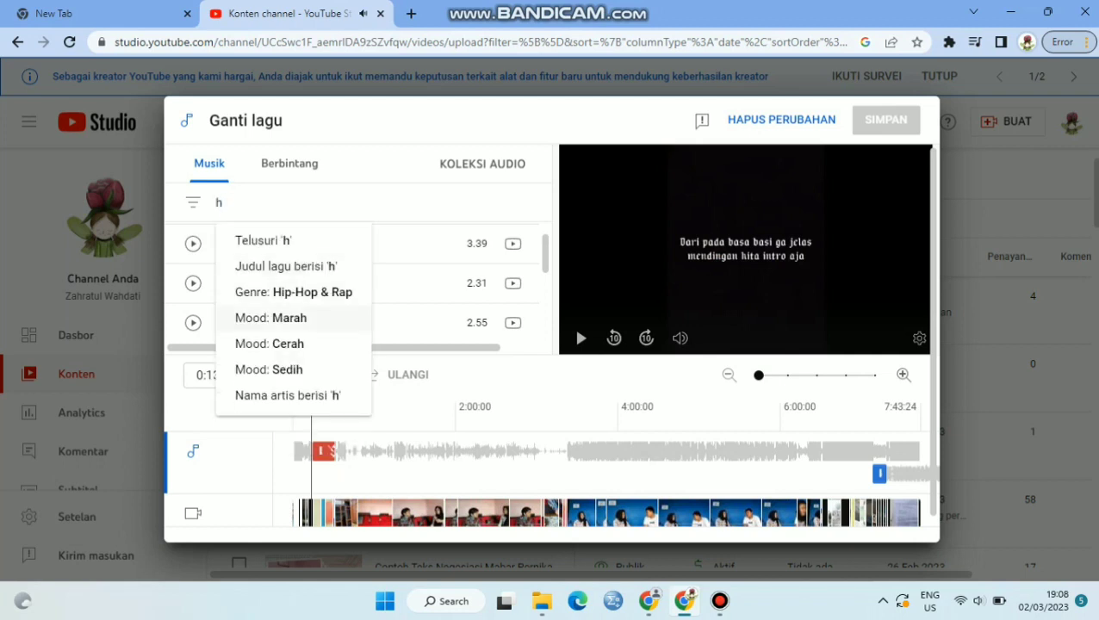
{"action": "left_click", "coordinate": [293, 292]}
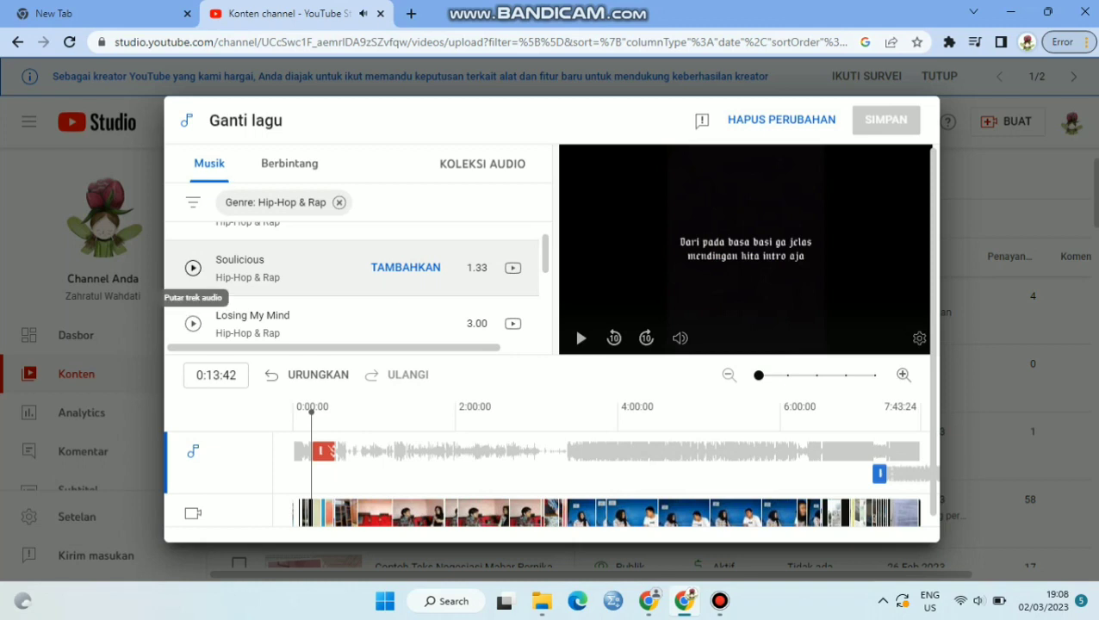
Step: Preview the track Soulicious, add it as the replacement song, and save the change to the video
{"action": "left_click", "coordinate": [193, 268]}
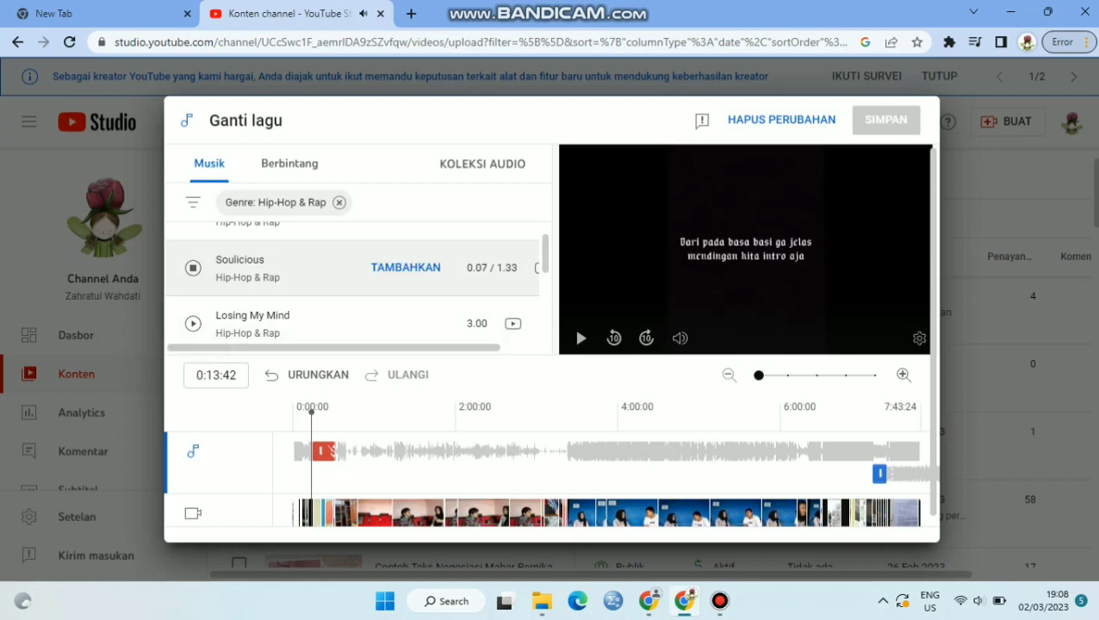
{"action": "left_click", "coordinate": [405, 267]}
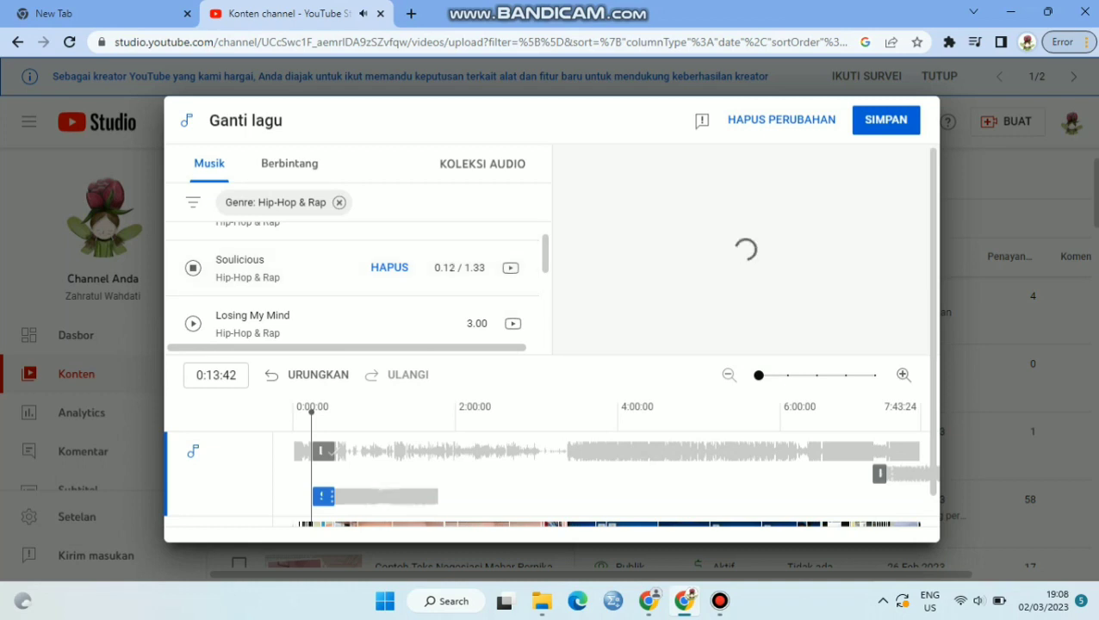
{"action": "left_click", "coordinate": [193, 268]}
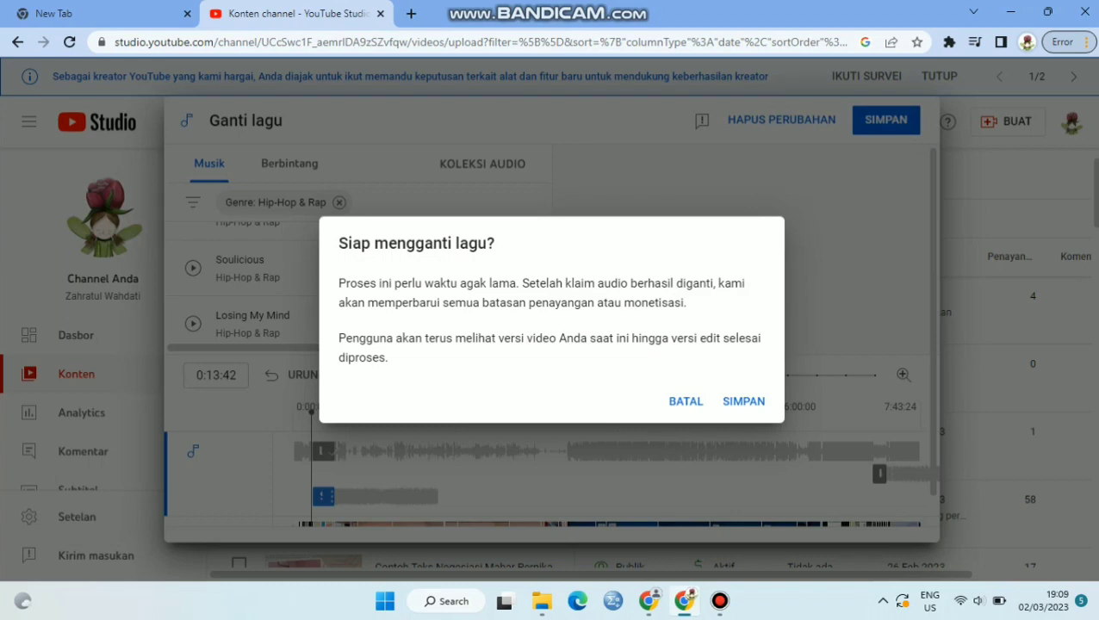
{"action": "key", "text": "Return"}
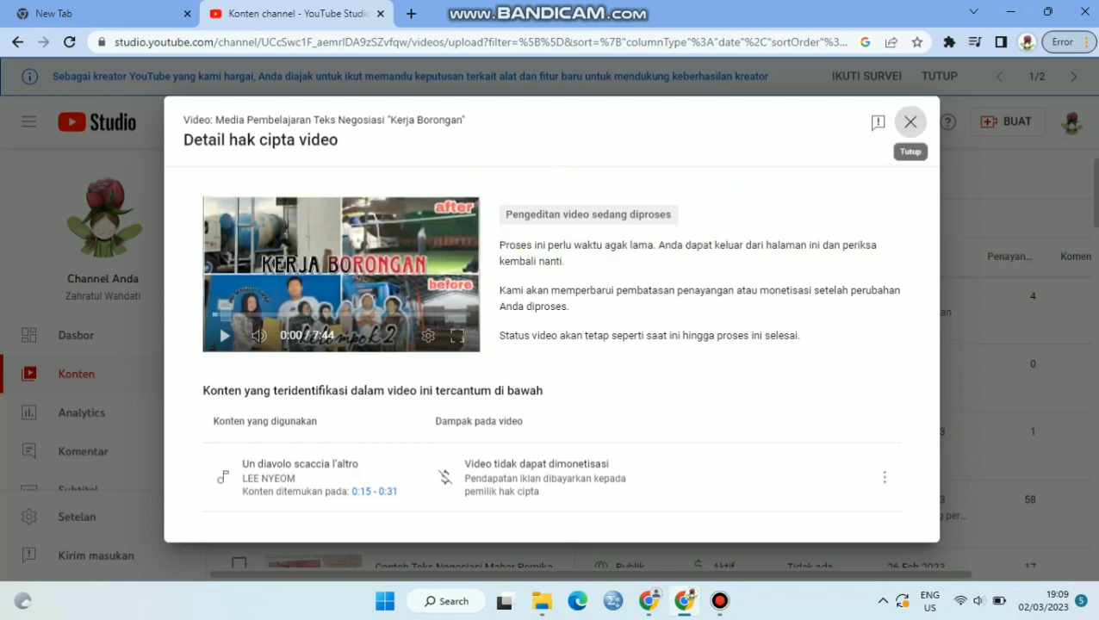
{"action": "left_click", "coordinate": [911, 122]}
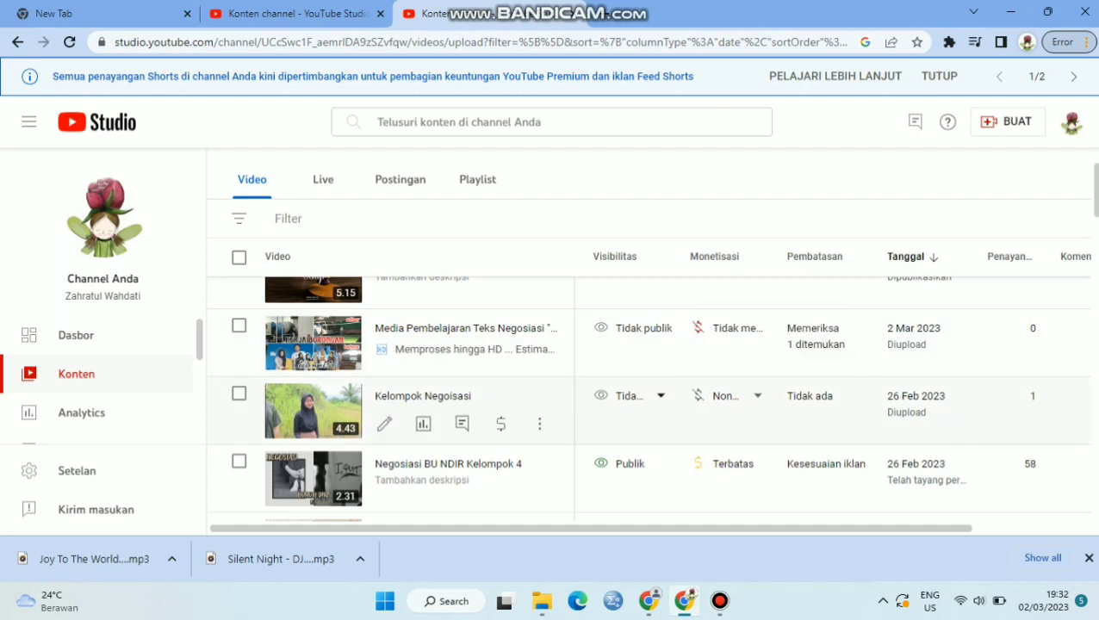
Step: Publish the "Kelompok Negoisasi" video with its visibility set to Publik
{"action": "left_click", "coordinate": [661, 396]}
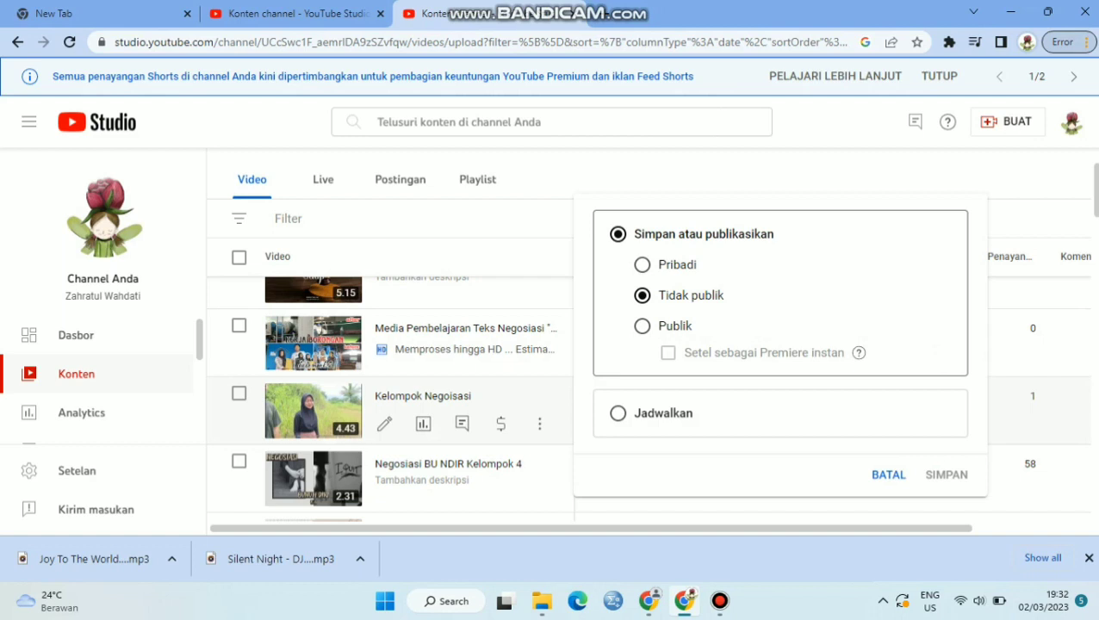
{"action": "left_click", "coordinate": [642, 325]}
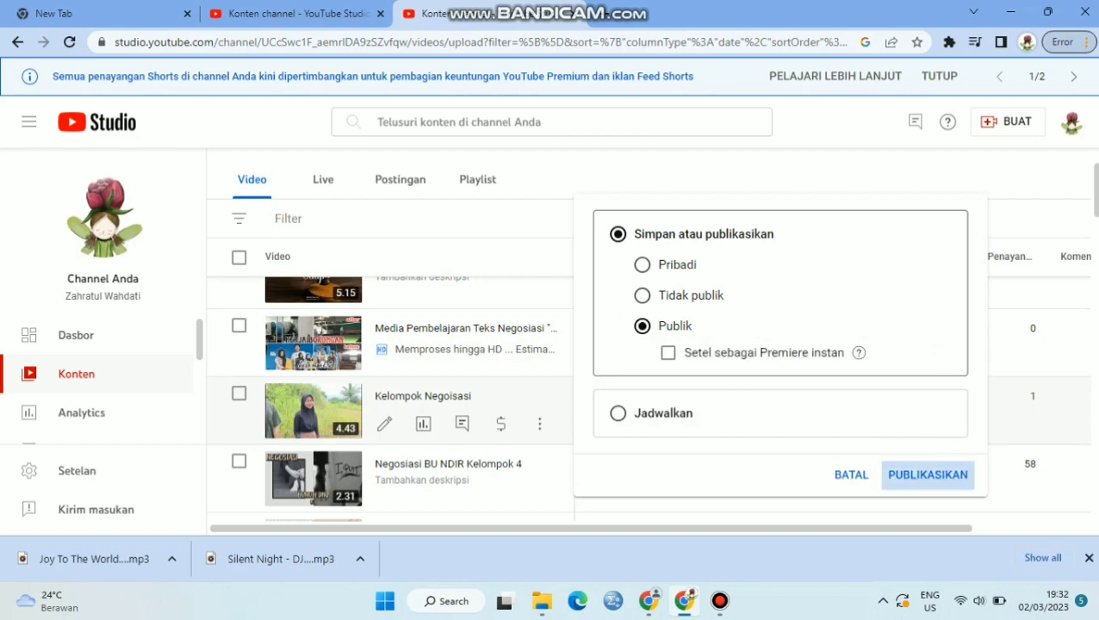
{"action": "left_click", "coordinate": [928, 475]}
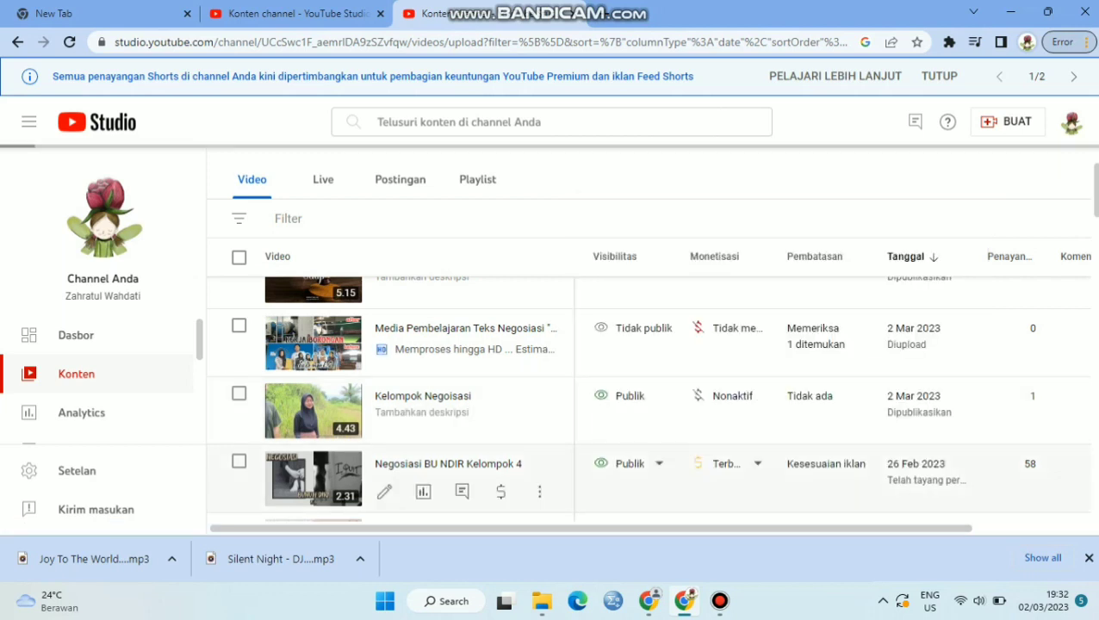
Step: Set the monetization of the "Kelompok Negoisasi" video to Aktif and continue to its content rating questionnaire
{"action": "mouse_move", "coordinate": [697, 396]}
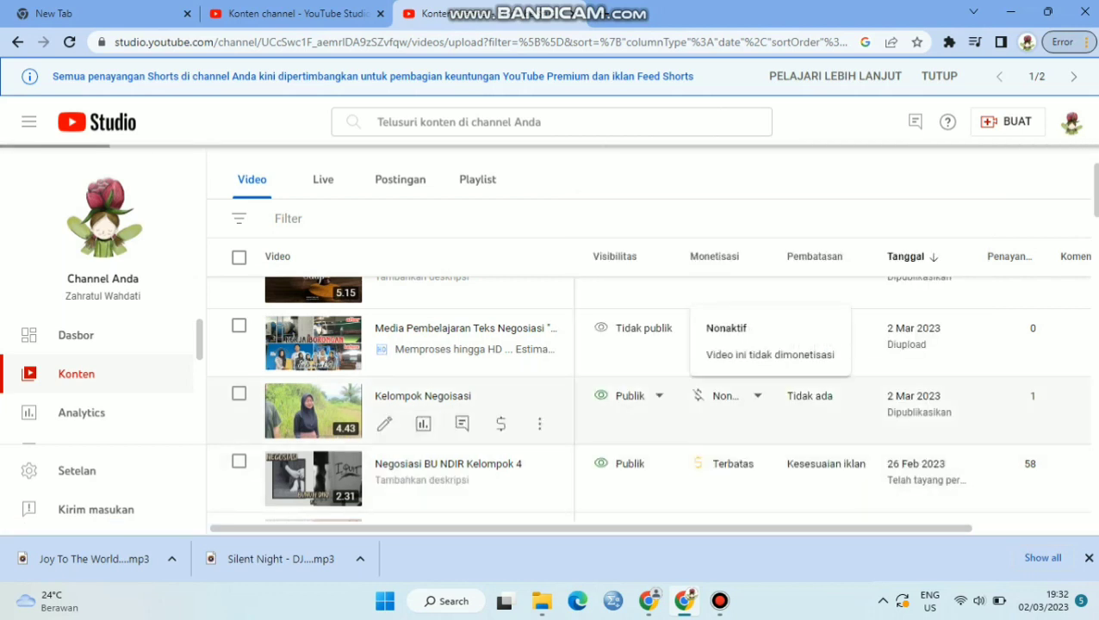
{"action": "left_click", "coordinate": [758, 395]}
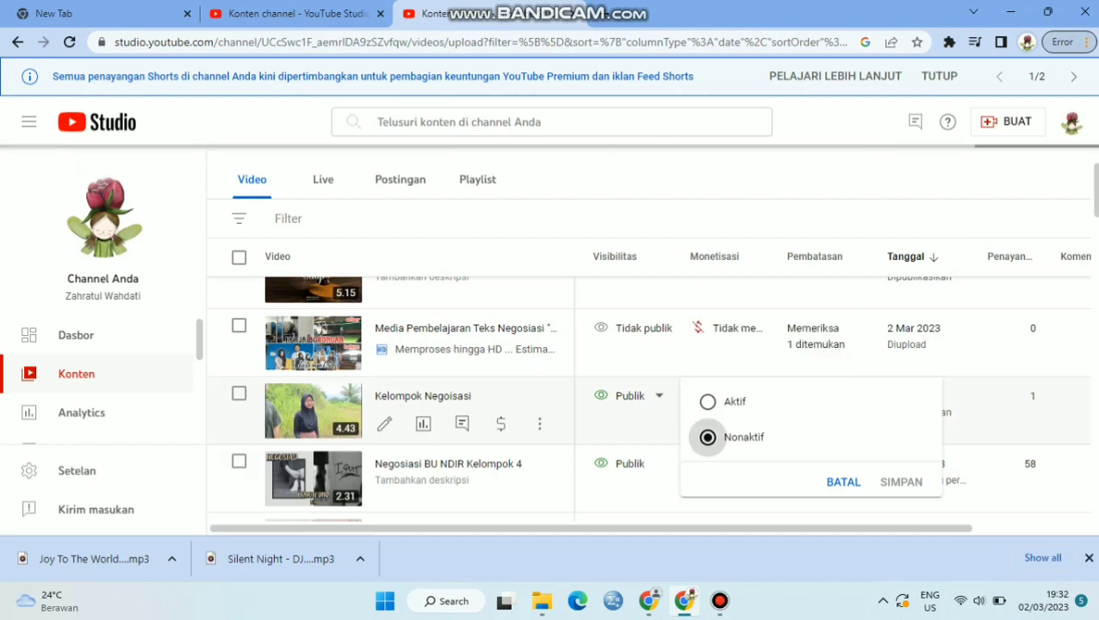
{"action": "left_click", "coordinate": [707, 402]}
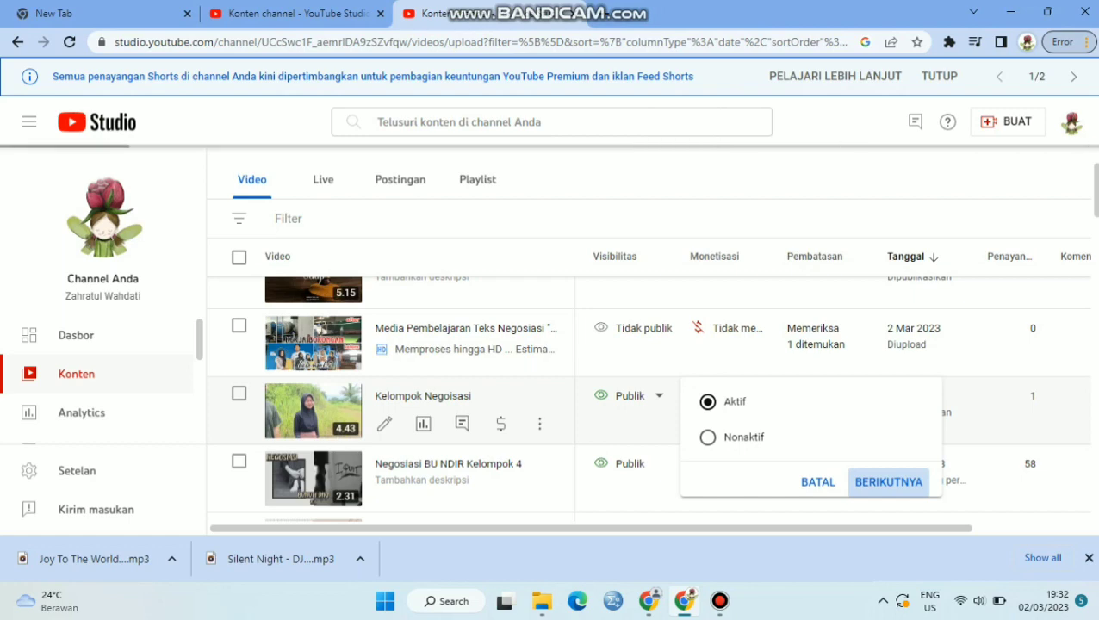
{"action": "left_click", "coordinate": [888, 482]}
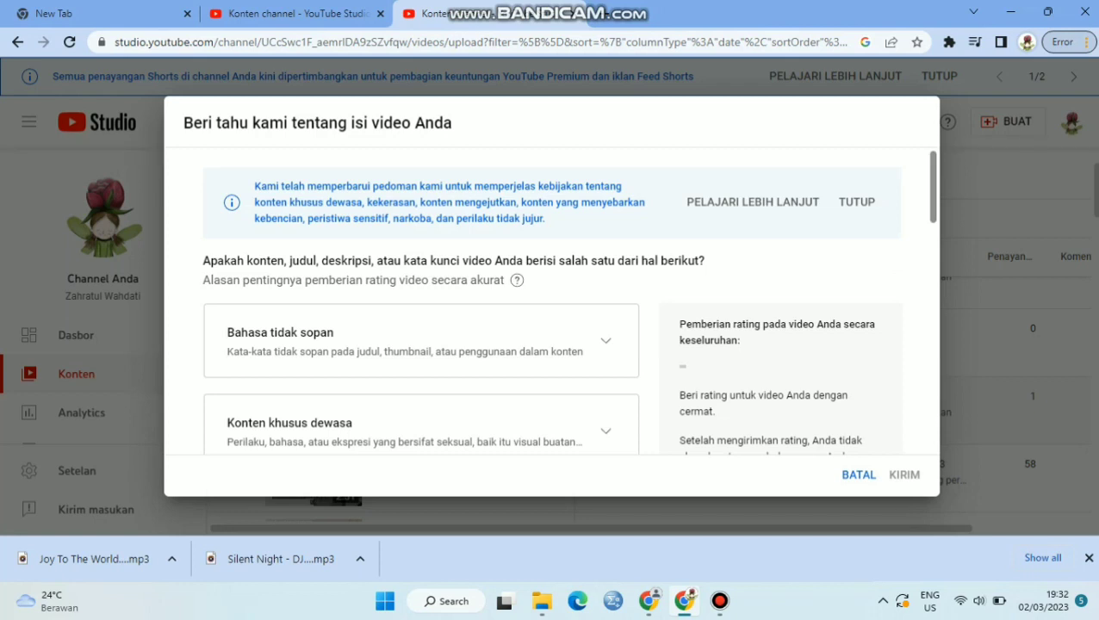
Step: Review the sensitive content categories, declare "Tidak satu pun di atas" for the video, and submit the rating
{"action": "scroll", "coordinate": [551, 302], "scroll_direction": "down", "scroll_amount": 5}
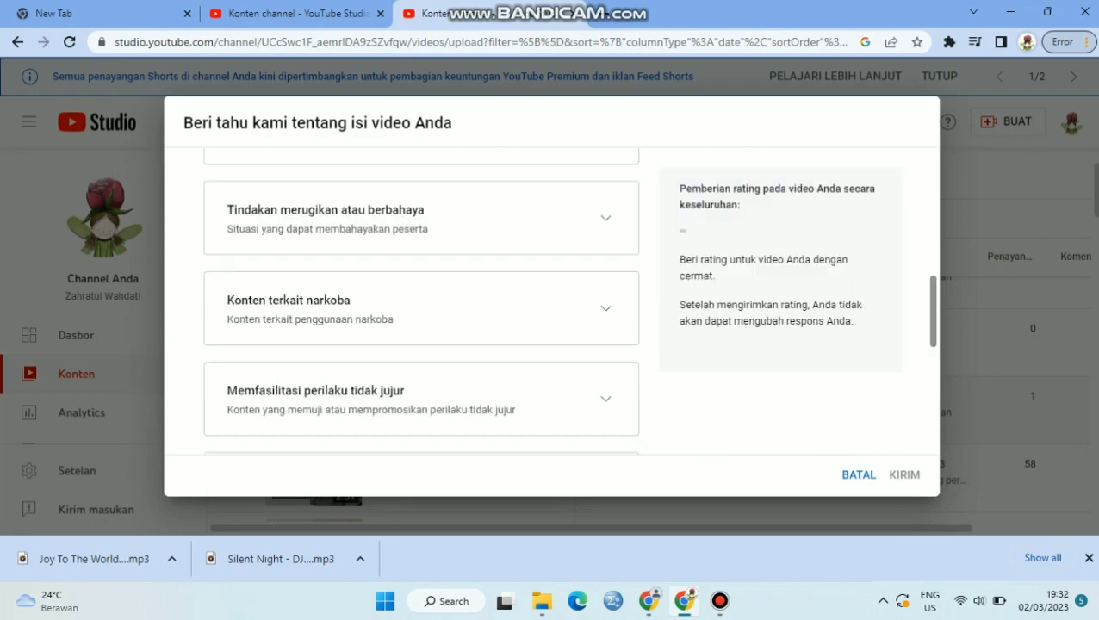
{"action": "scroll", "coordinate": [551, 302], "scroll_direction": "up", "scroll_amount": 5}
{"action": "scroll", "coordinate": [552, 301], "scroll_direction": "down", "scroll_amount": 5}
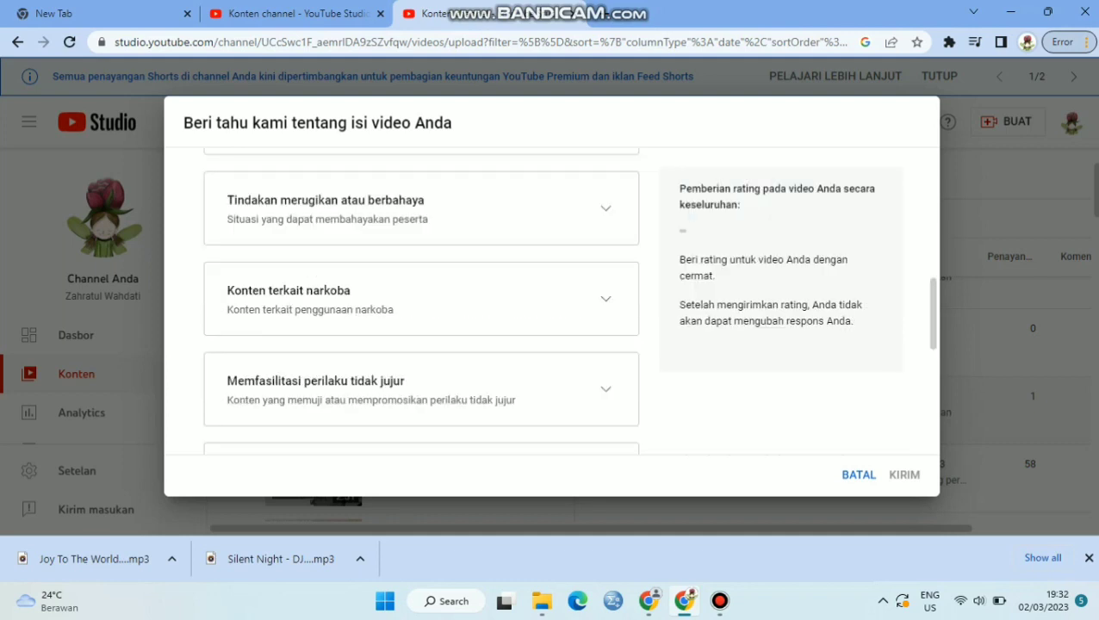
{"action": "scroll", "coordinate": [551, 301], "scroll_direction": "down", "scroll_amount": 5}
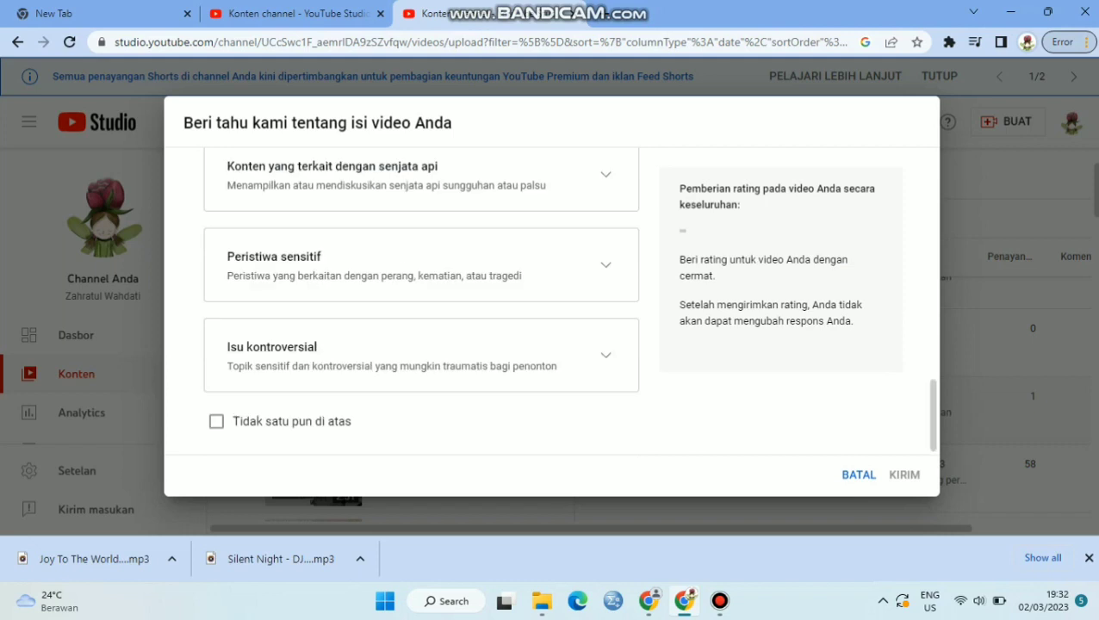
{"action": "left_click", "coordinate": [217, 421]}
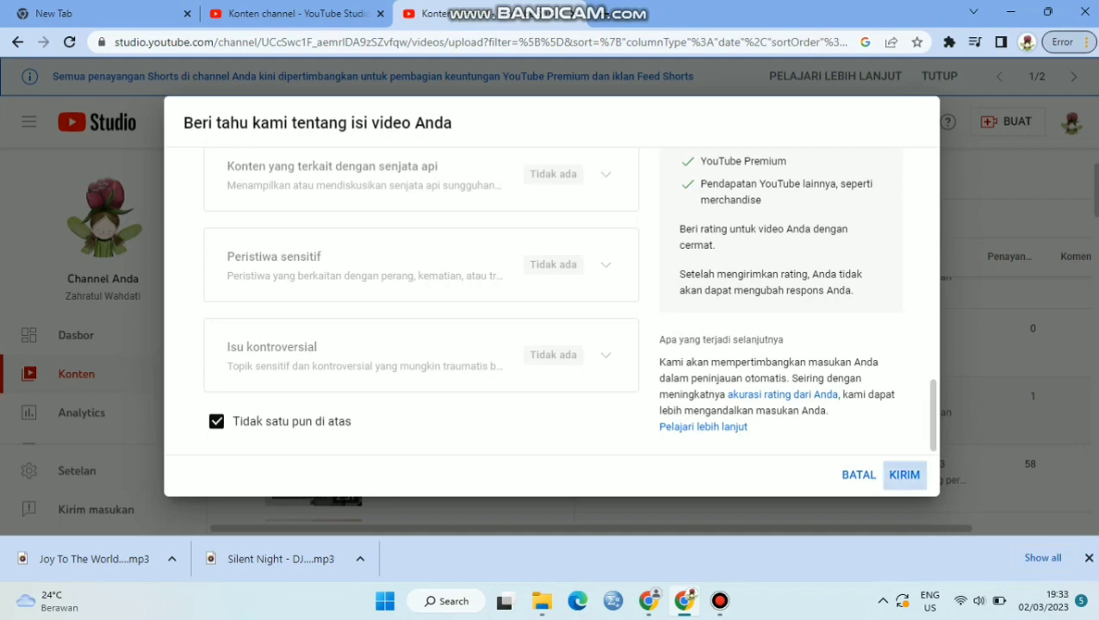
{"action": "left_click", "coordinate": [905, 475]}
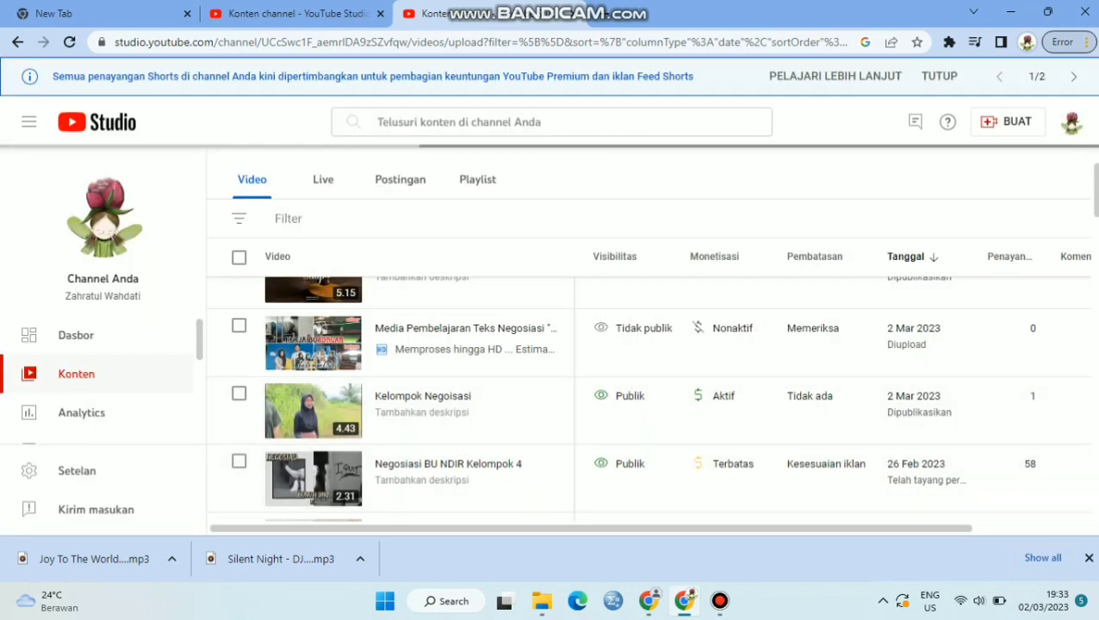
Step: Check the restriction and monetization status of the "Media Pembelajaran Teks Negosiasi" video, and publish it with its visibility set to Publik
{"action": "mouse_move", "coordinate": [812, 328]}
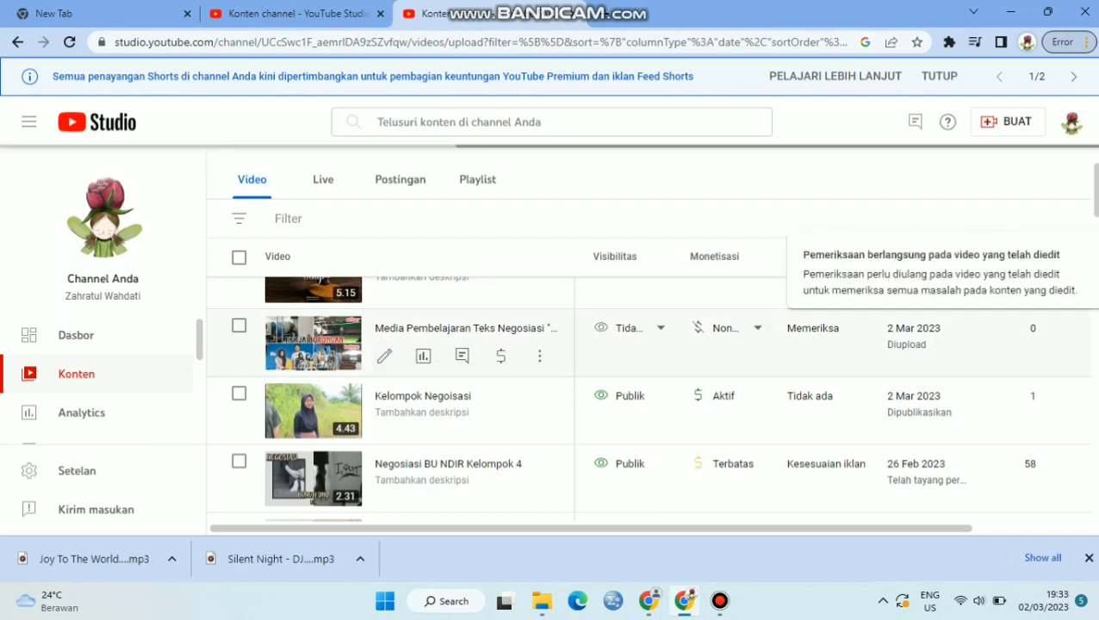
{"action": "mouse_move", "coordinate": [723, 328]}
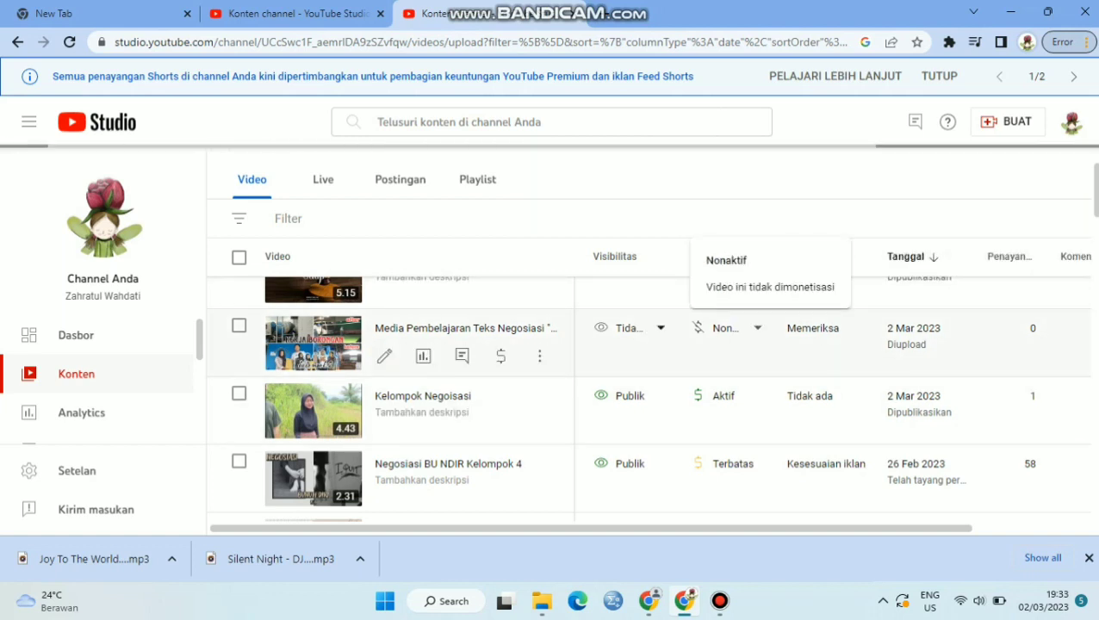
{"action": "left_click", "coordinate": [624, 328]}
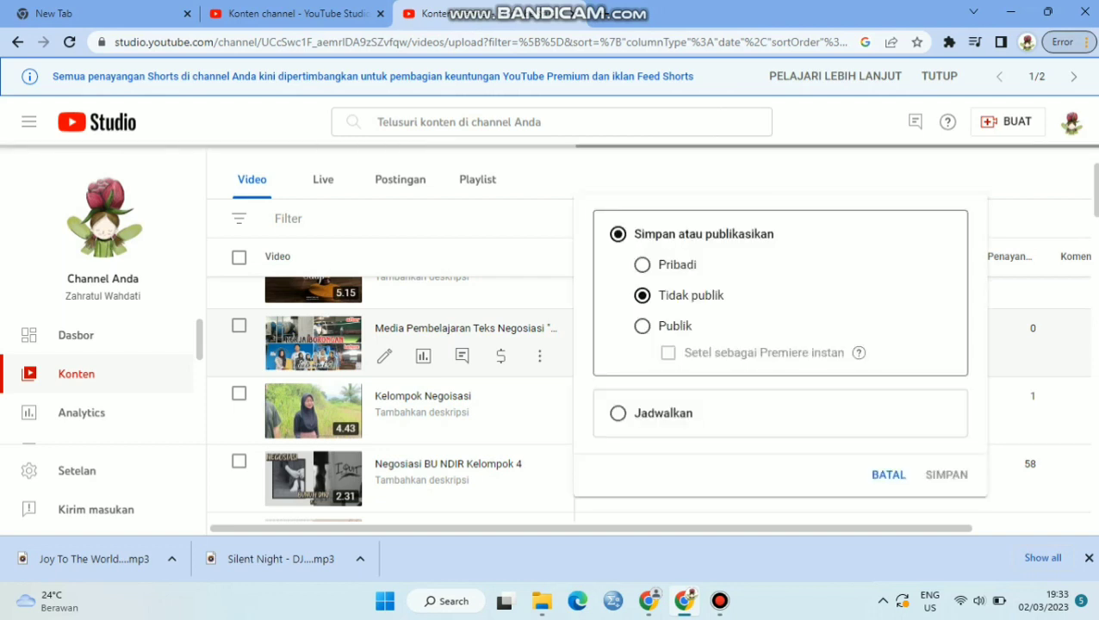
{"action": "left_click", "coordinate": [642, 325]}
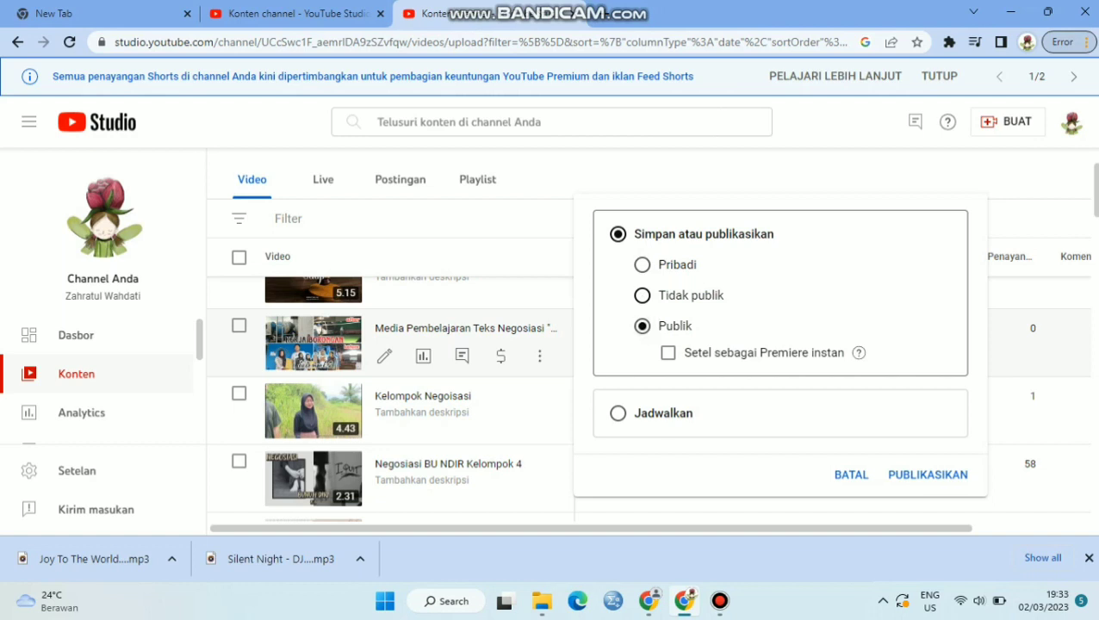
{"action": "left_click", "coordinate": [913, 474]}
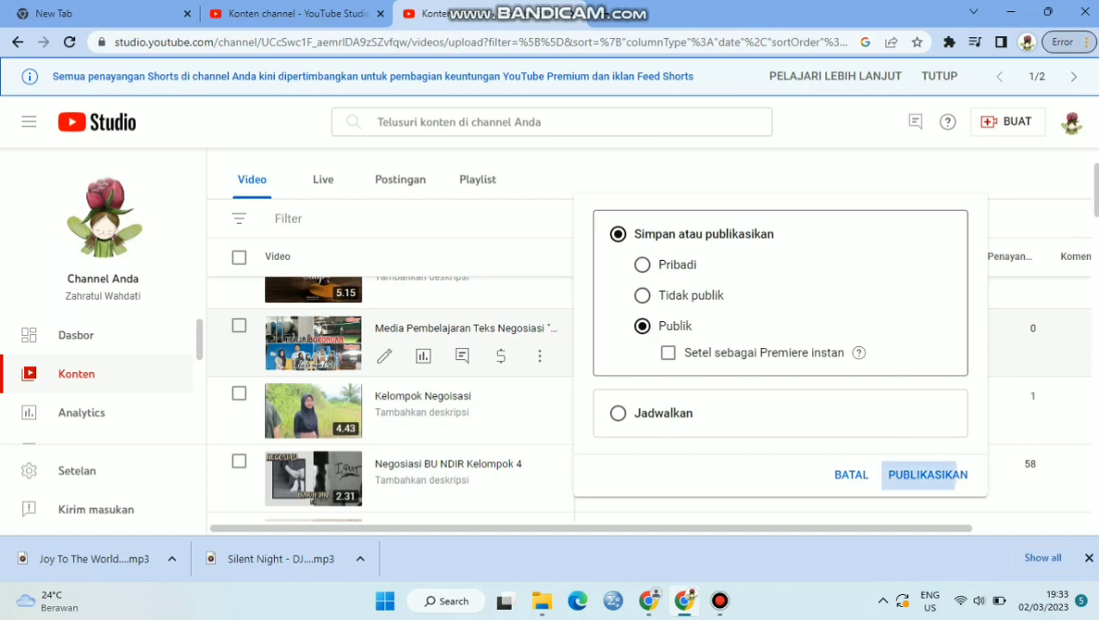
{"action": "key", "text": "Return"}
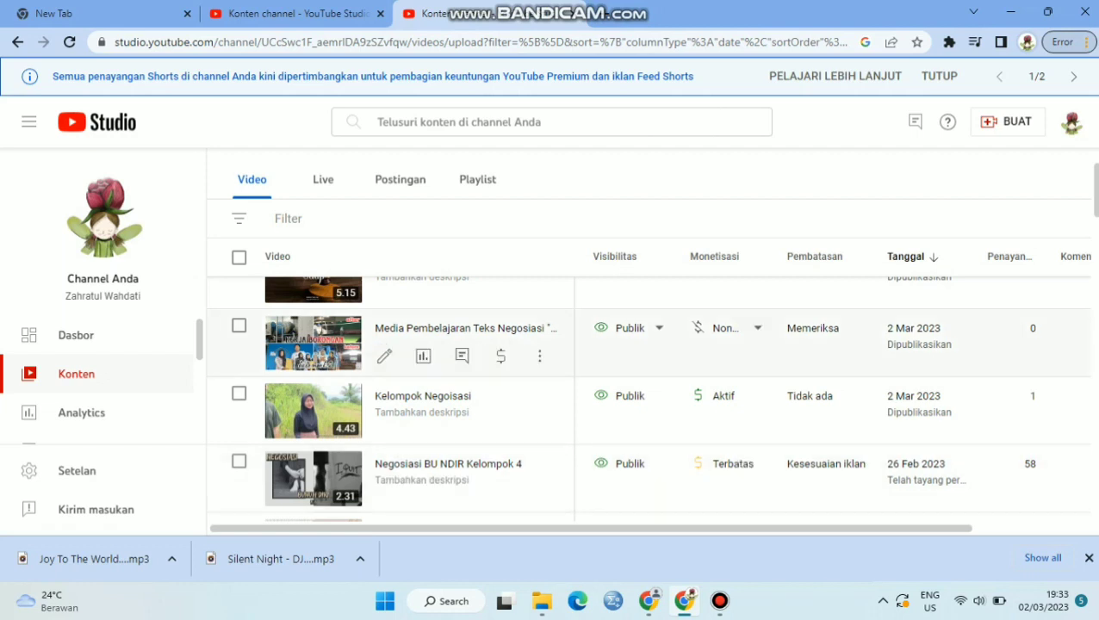
Step: Set the monetization of the "Media Pembelajaran Teks Negosiasi" video to Aktif and submit its content rating as "Tidak satu pun di atas"
{"action": "left_click", "coordinate": [758, 327]}
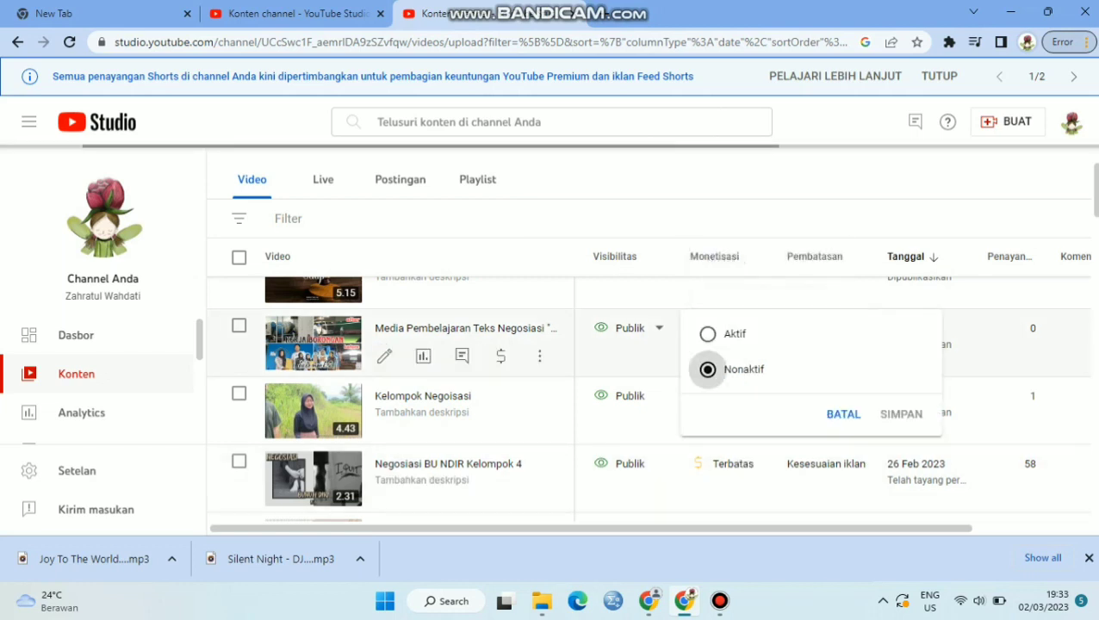
{"action": "left_click", "coordinate": [707, 333]}
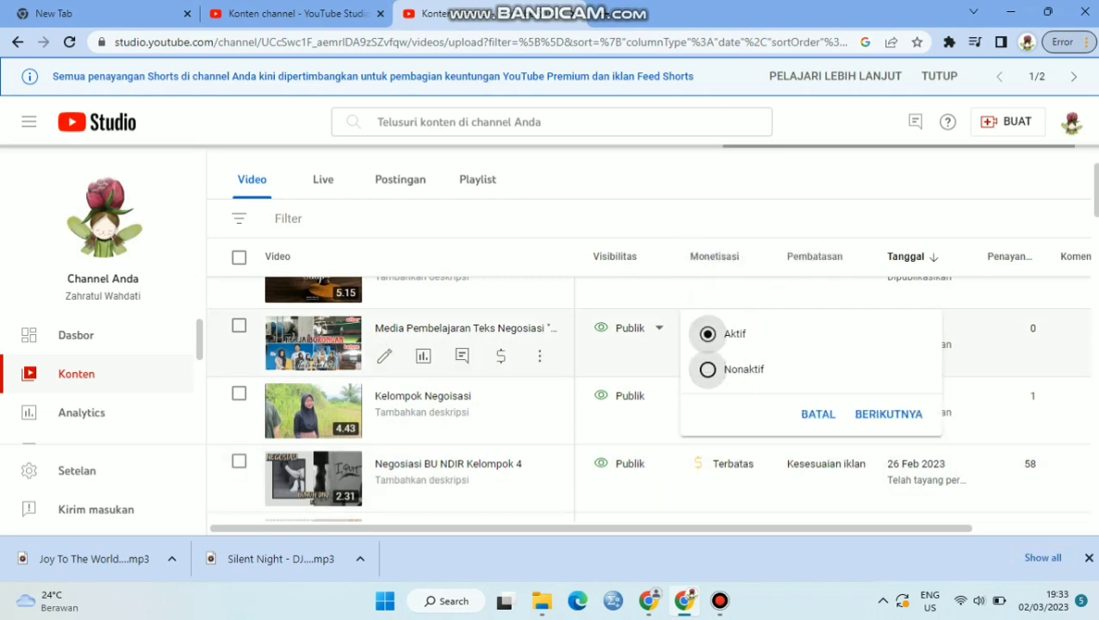
{"action": "left_click", "coordinate": [888, 414]}
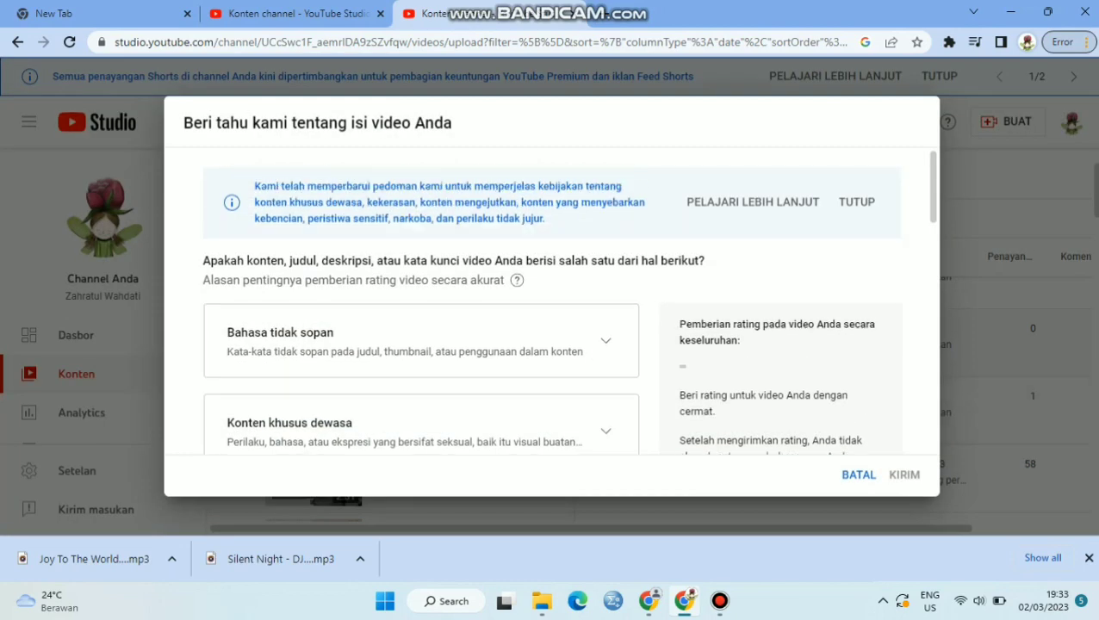
{"action": "scroll", "coordinate": [569, 301], "scroll_direction": "down", "scroll_amount": 10}
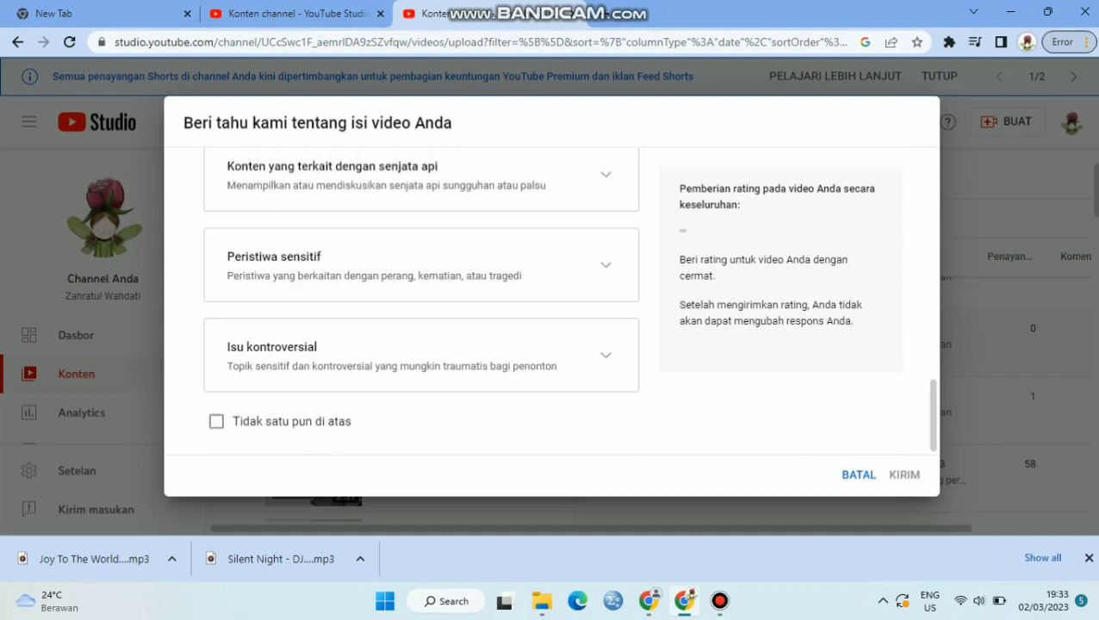
{"action": "left_click", "coordinate": [216, 422]}
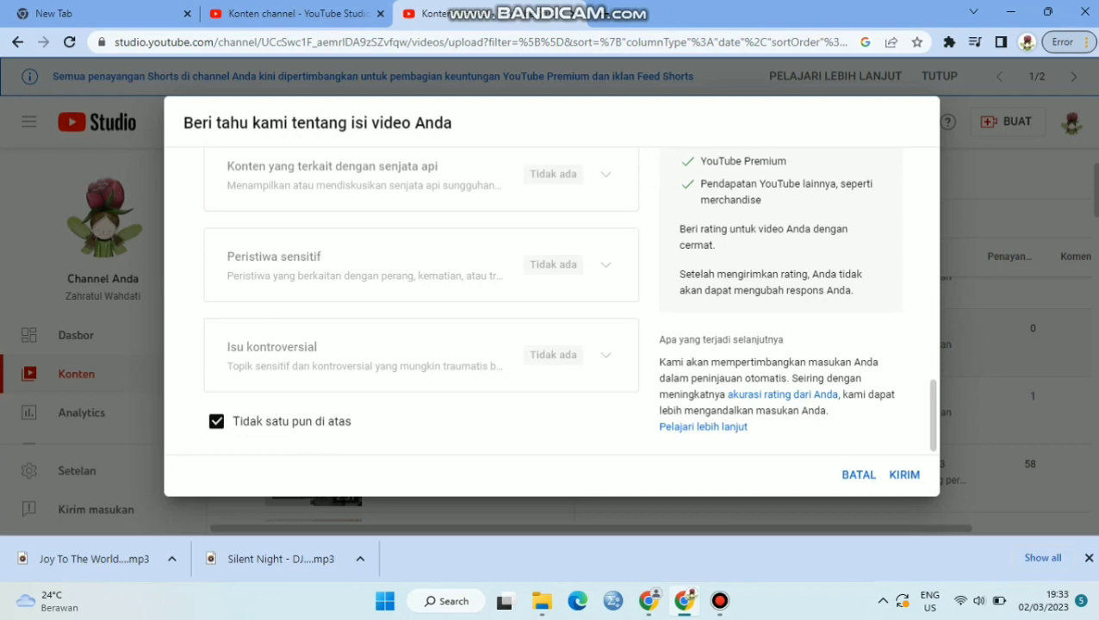
{"action": "left_click", "coordinate": [904, 474]}
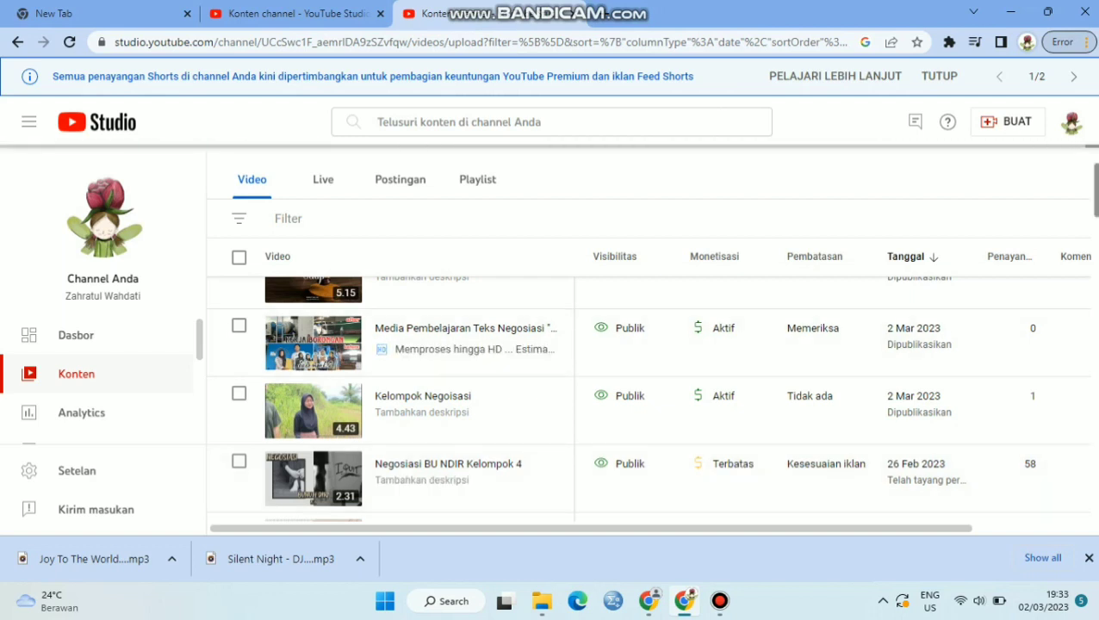
{"action": "scroll", "coordinate": [646, 396], "scroll_direction": "down", "scroll_amount": 2}
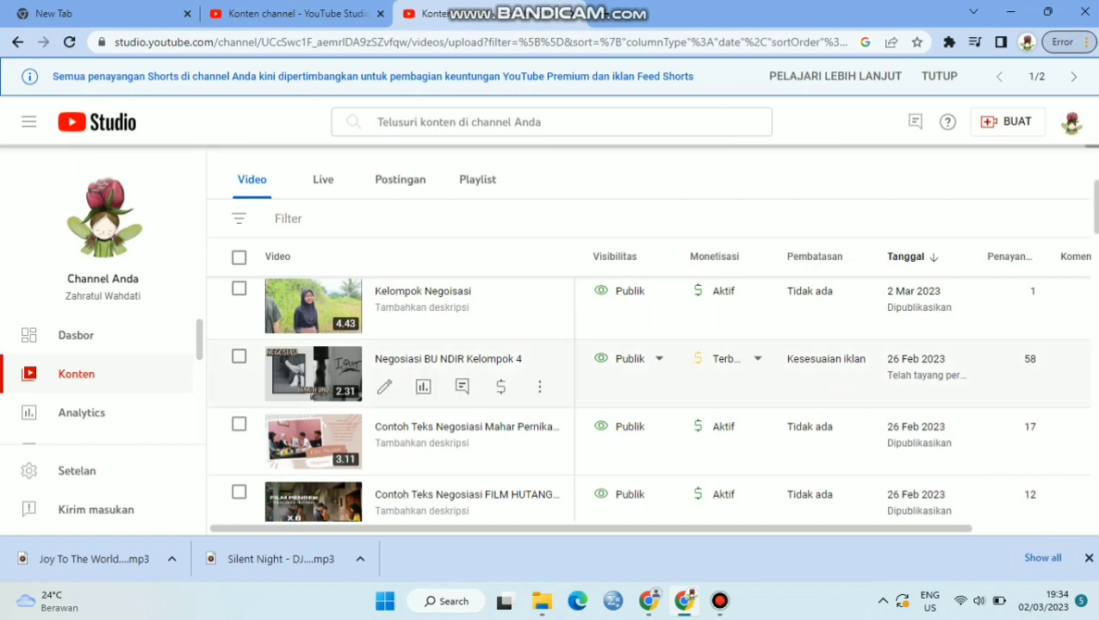
{"action": "mouse_move", "coordinate": [825, 359]}
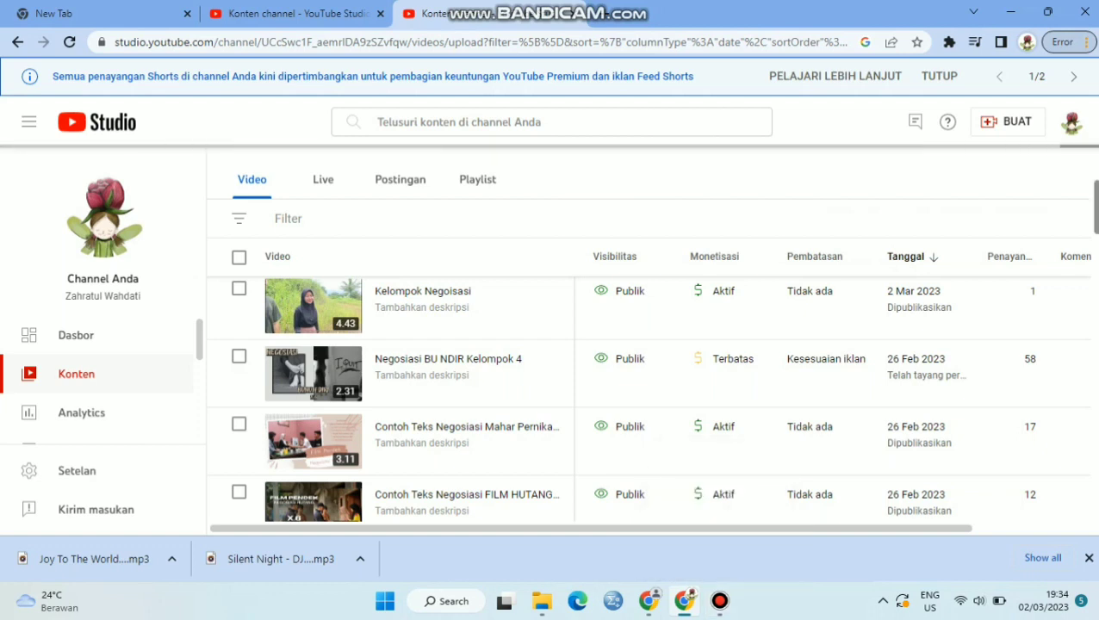
{"action": "mouse_move", "coordinate": [720, 600]}
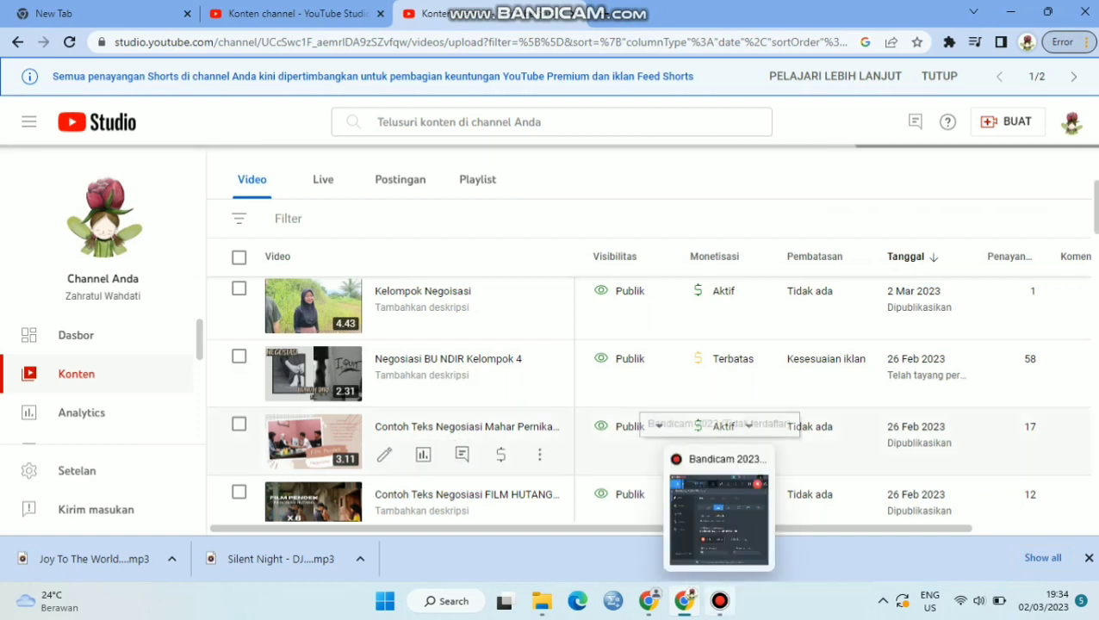